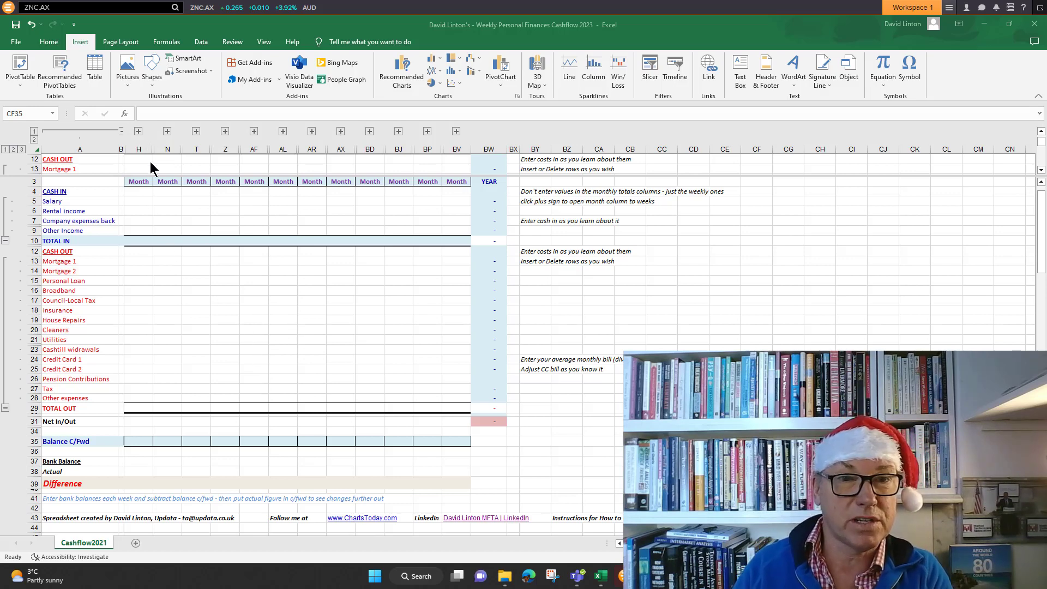
# Expand the January 2023 month column into its five weekly columns and bring the date headings into view.
pyautogui.click(139, 132)
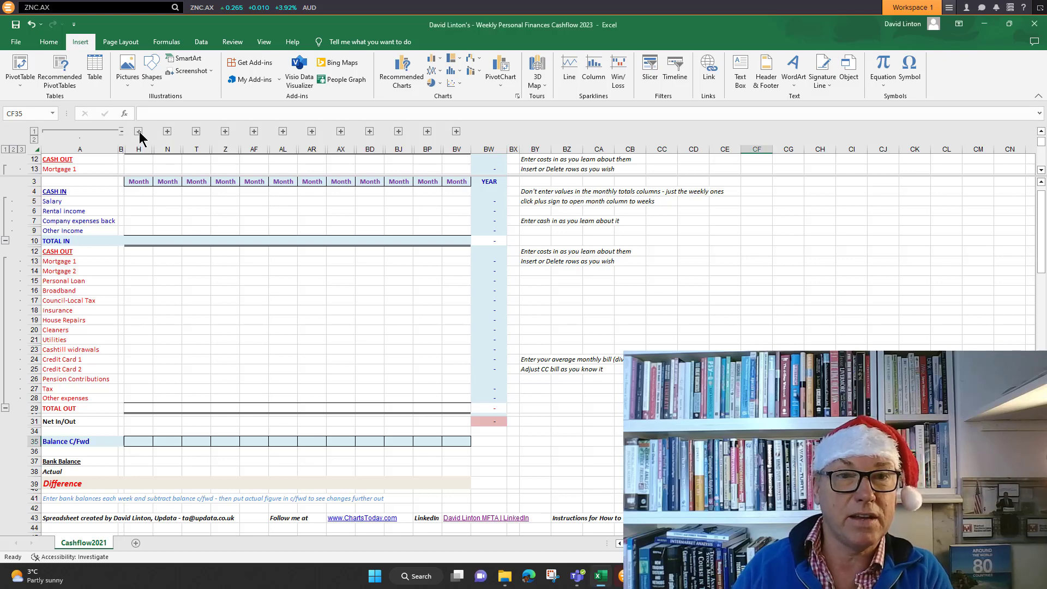
pyautogui.click(139, 131)
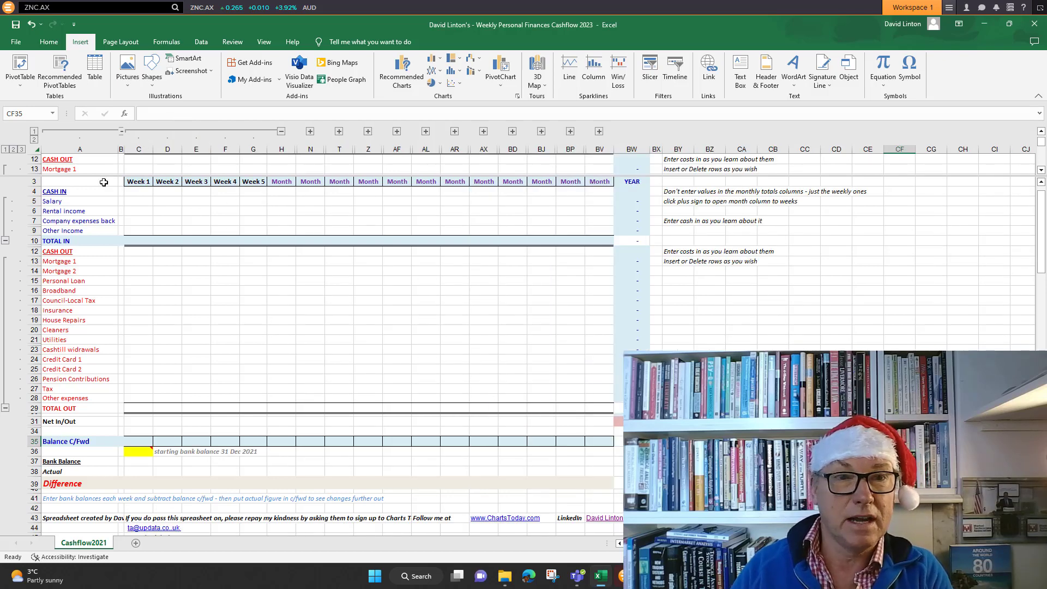
pyautogui.scroll(1, 157, 203)
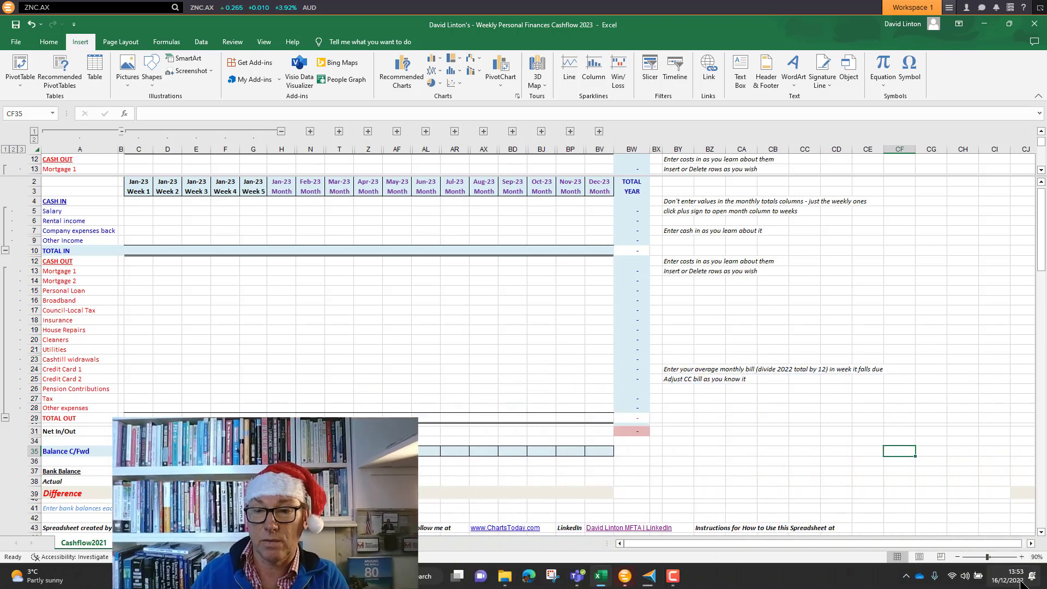
# Check the December 2022 system calendar and close it again.
pyautogui.click(1009, 574)
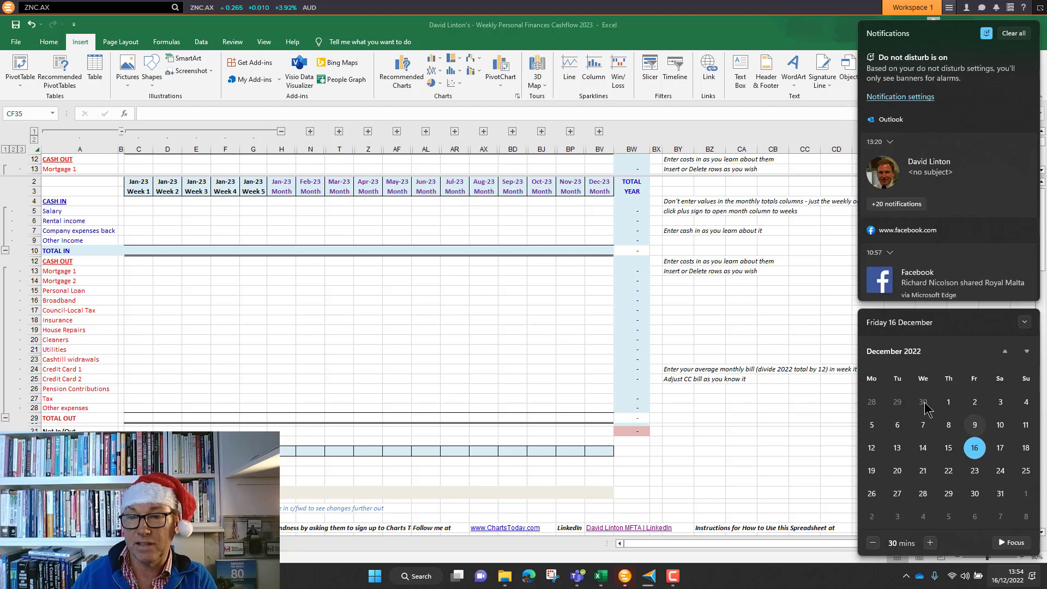
pyautogui.click(800, 426)
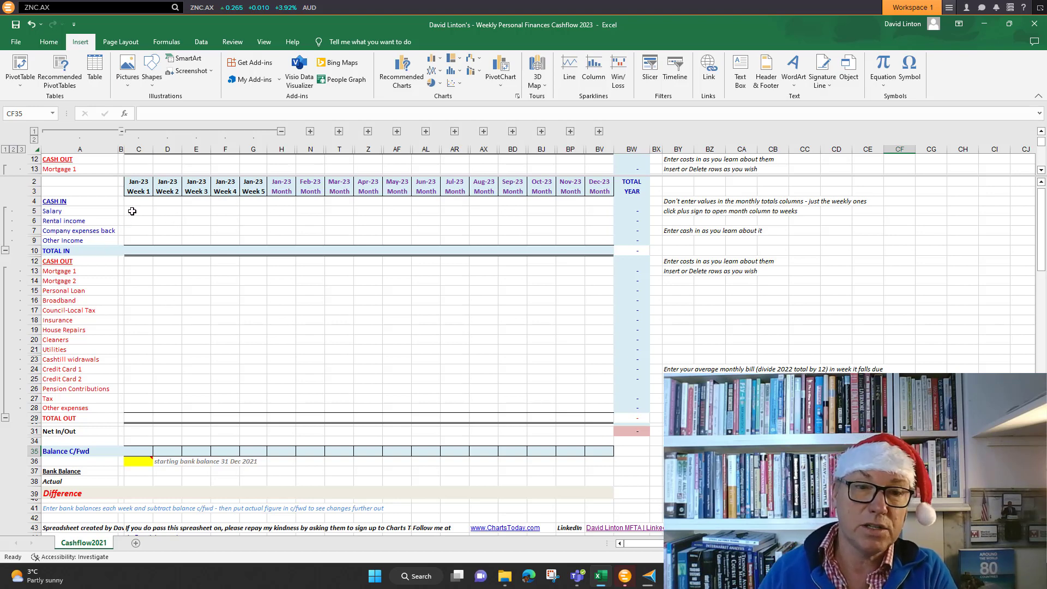
# Enter 5000 as the starting bank balance in the yellow cell C36.
pyautogui.click(136, 463)
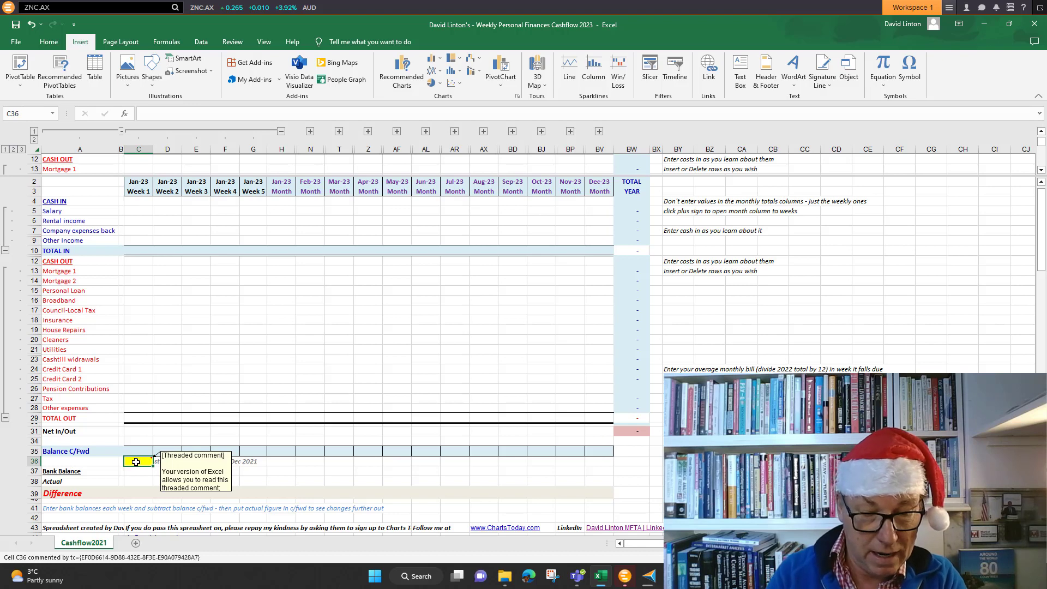
pyautogui.write('5000')
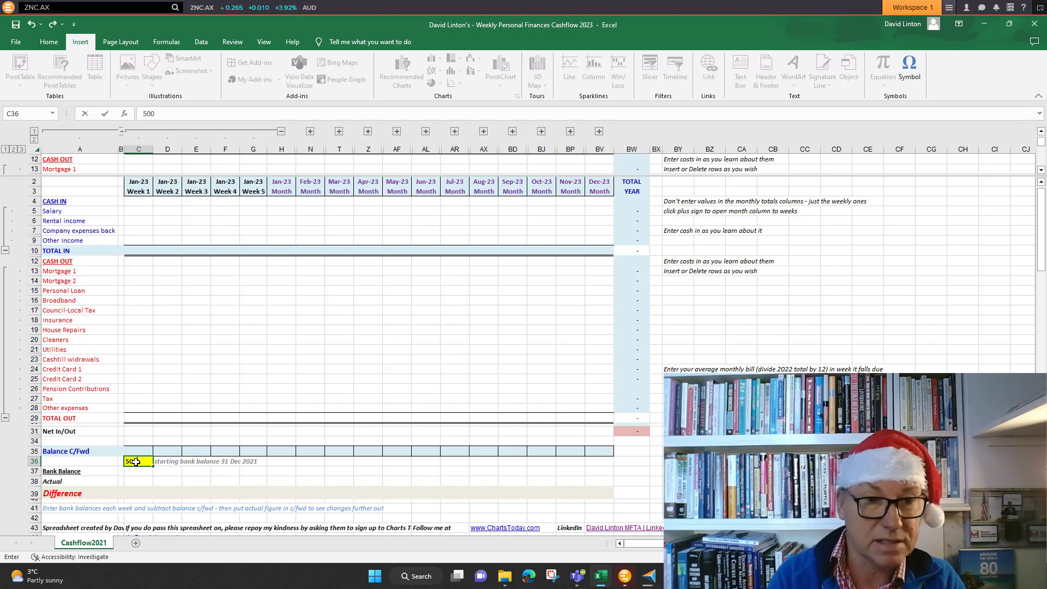
pyautogui.click(383, 291)
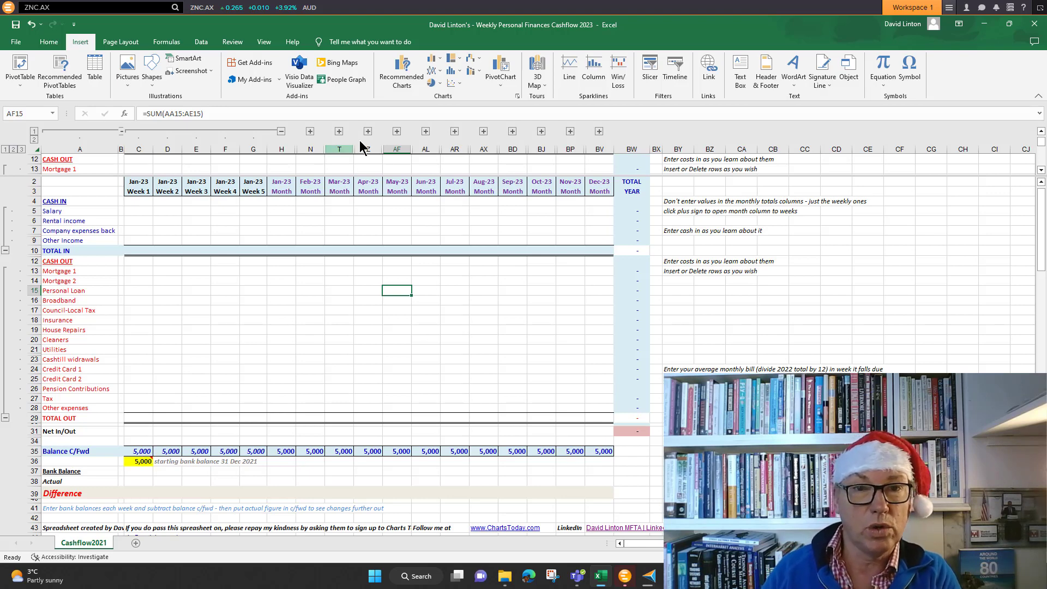
# View the weekly columns of June and May 2023, and collapse both months again.
pyautogui.click(426, 131)
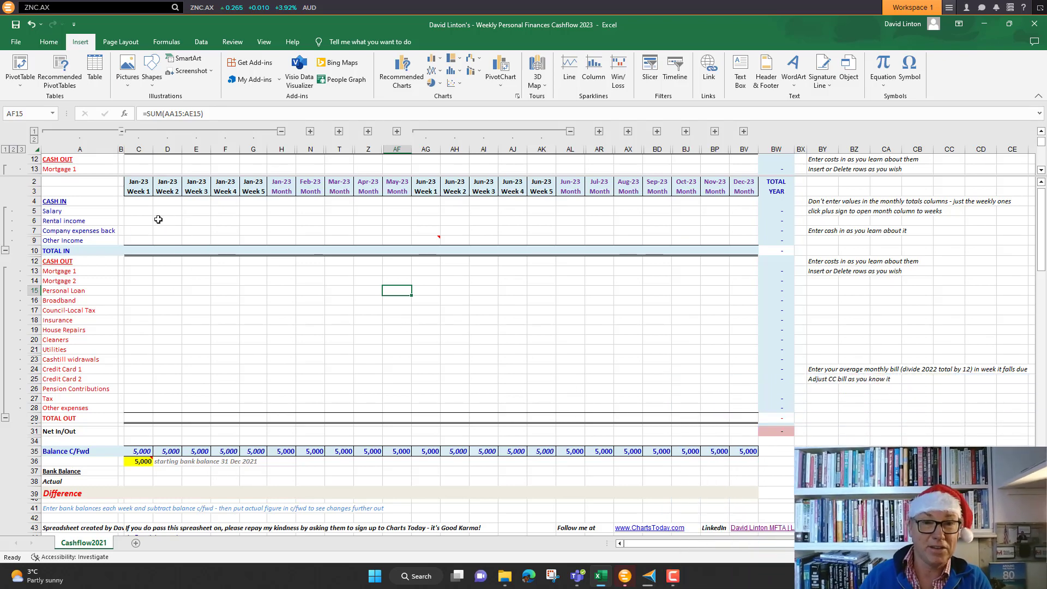
pyautogui.click(398, 130)
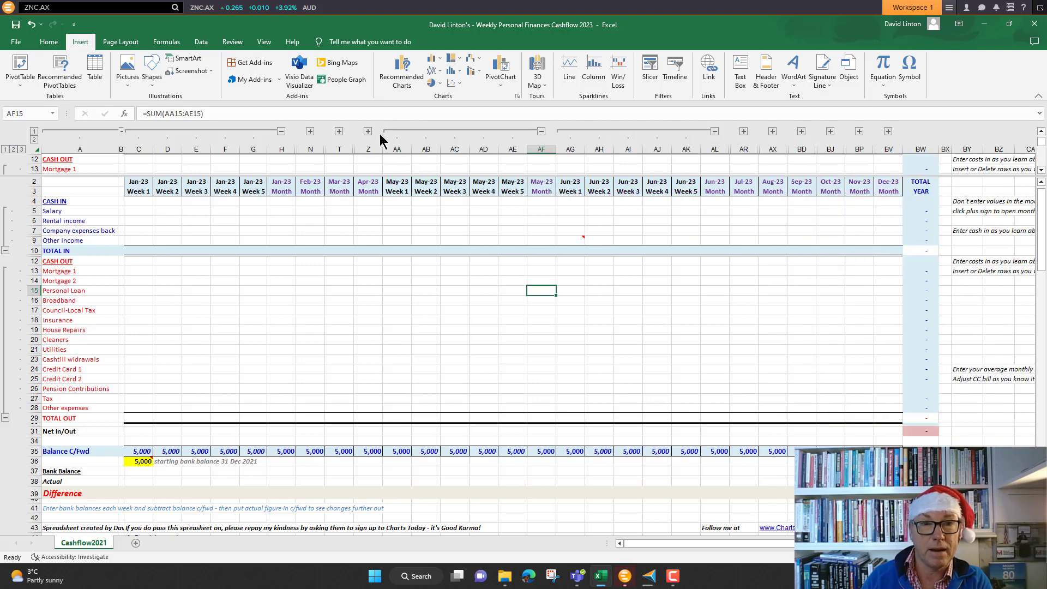
pyautogui.click(541, 132)
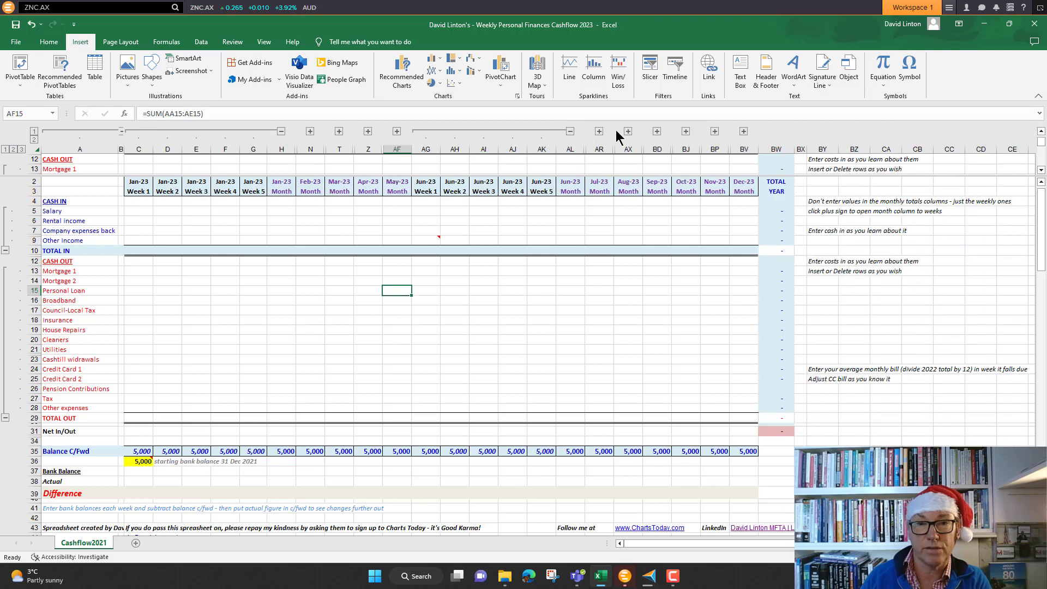
pyautogui.click(570, 131)
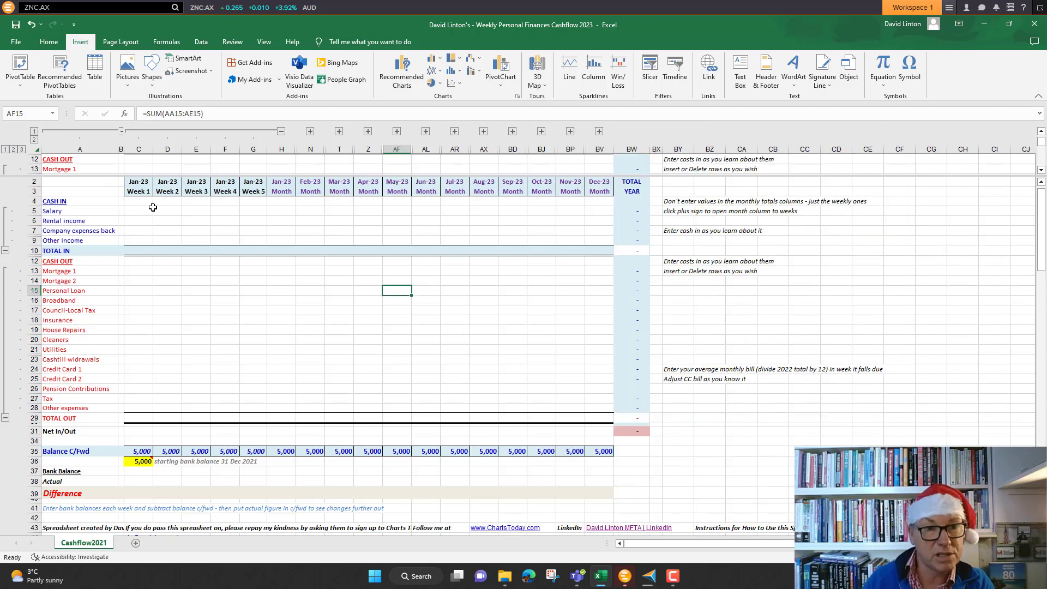
# Enter a salary of 4000 in week 5 of January 2023.
pyautogui.click(251, 210)
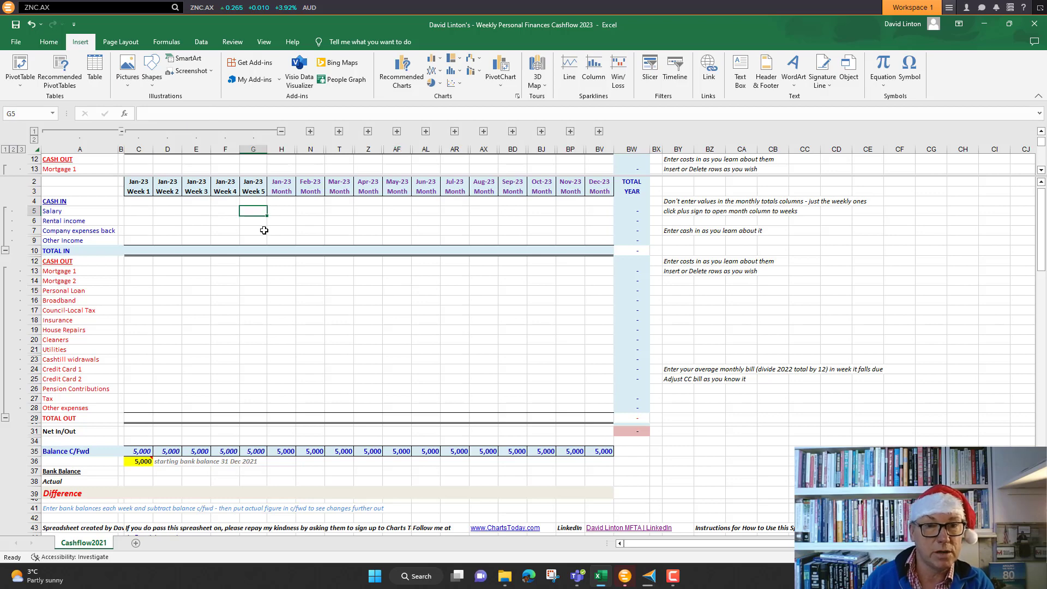
pyautogui.write('4000')
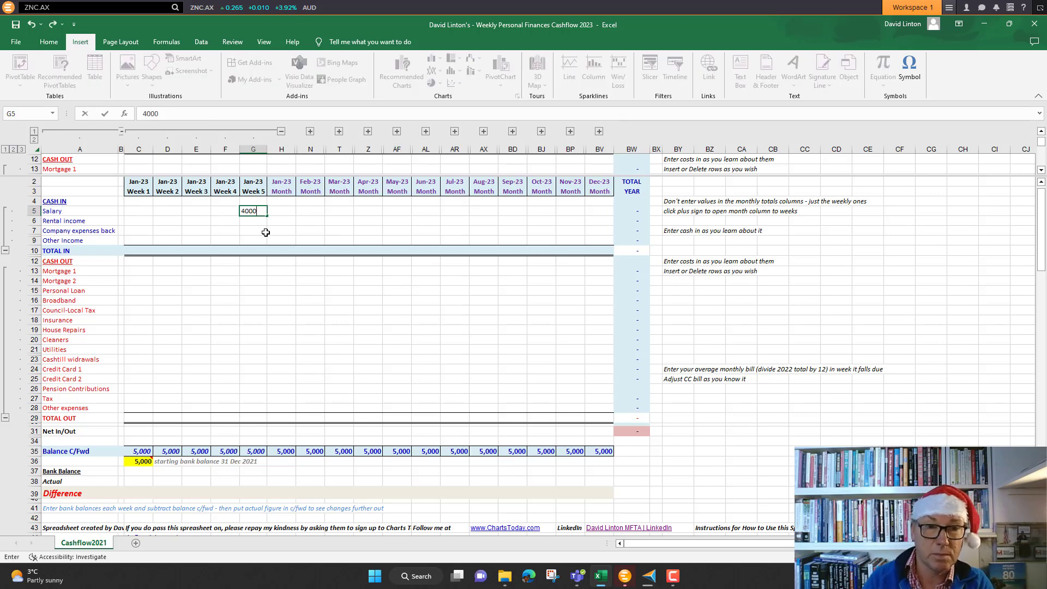
pyautogui.press('Return')
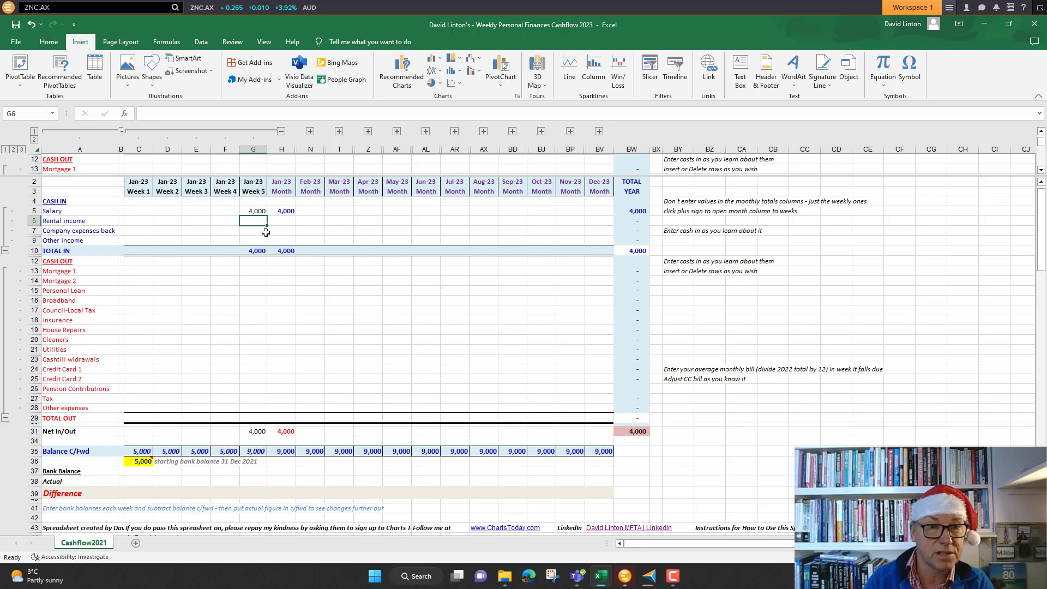
# Enter a rental income of 1200 in week 1 of January 2023.
pyautogui.press('Left')
pyautogui.press('Left')
pyautogui.press('Left')
pyautogui.press('Left')
pyautogui.press('Left')
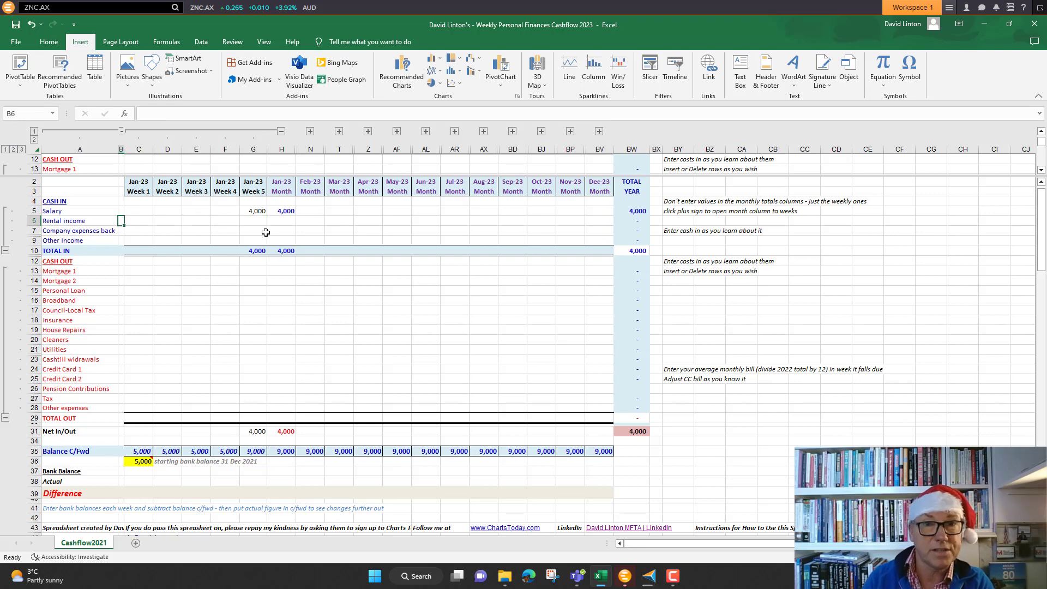
pyautogui.press('Right')
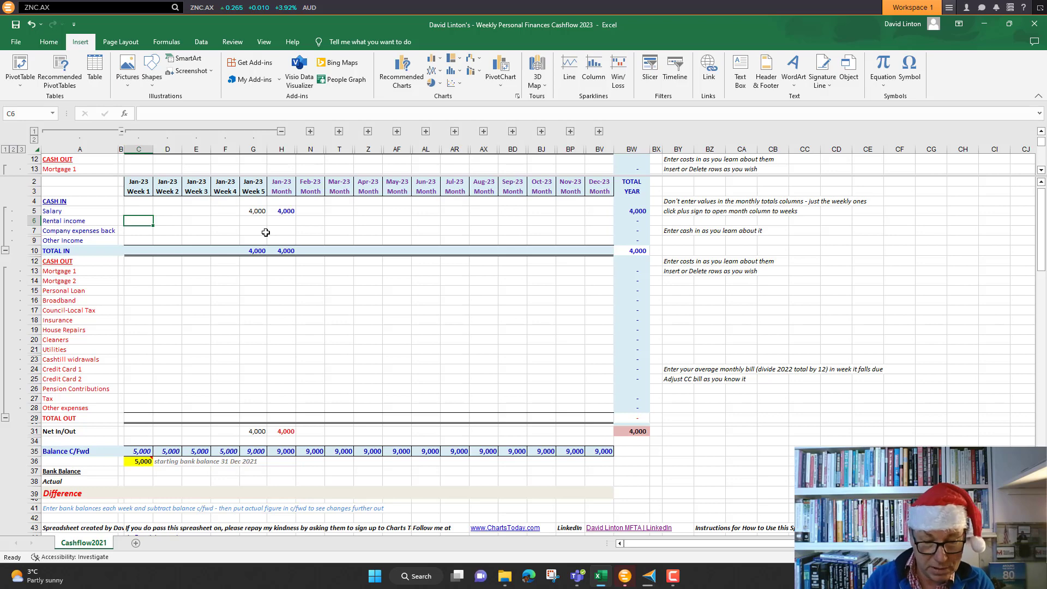
pyautogui.write('1200')
pyautogui.press('Return')
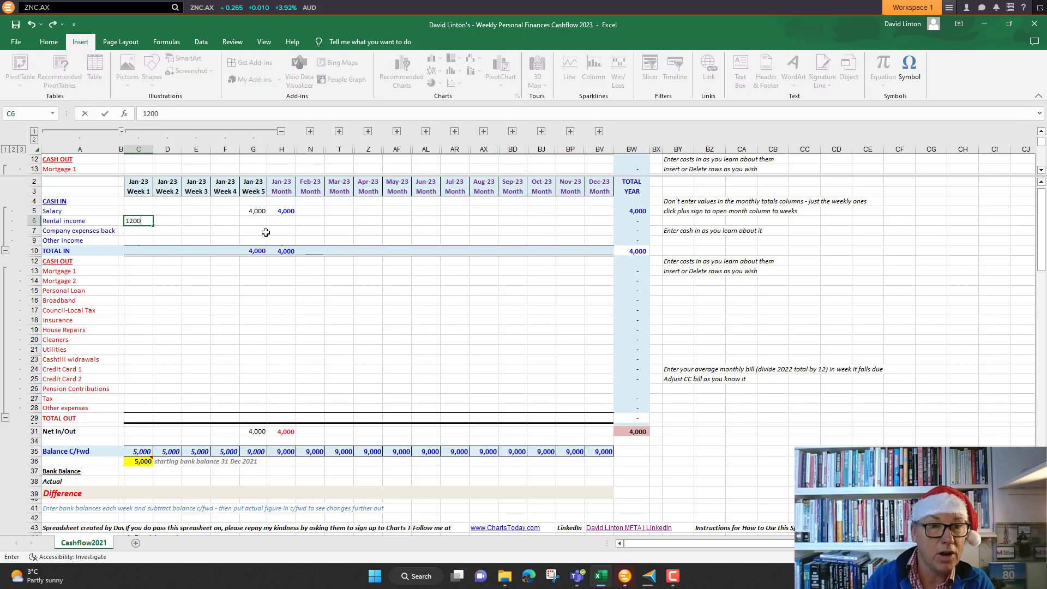
# Enter 300 for company expenses back in week 5 of January 2023.
pyautogui.press('Right')
pyautogui.press('Right')
pyautogui.press('Right')
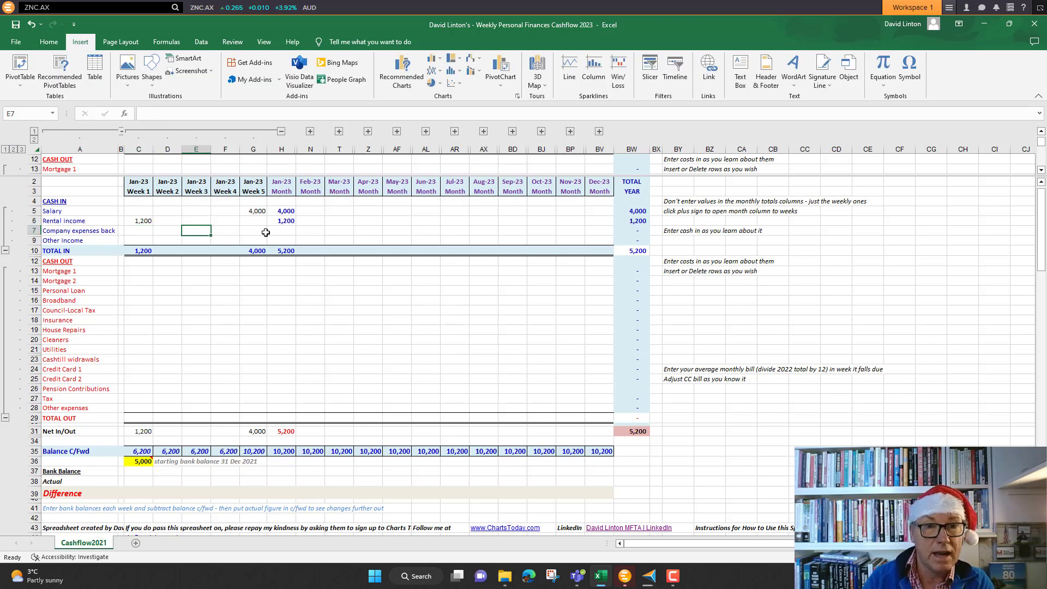
pyautogui.press('Right')
pyautogui.press('Left')
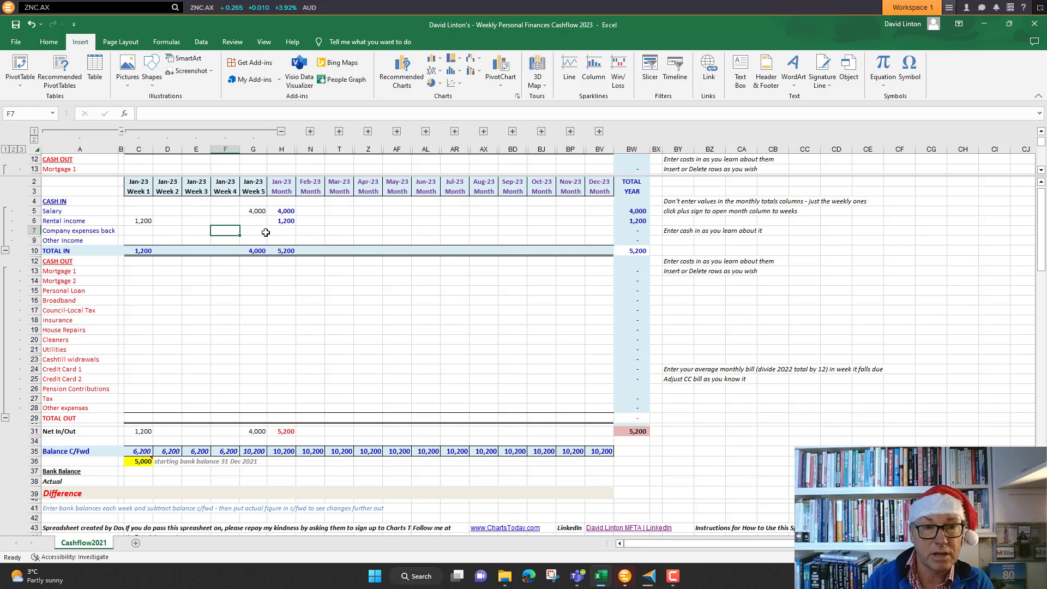
pyautogui.press('Right')
pyautogui.write('300')
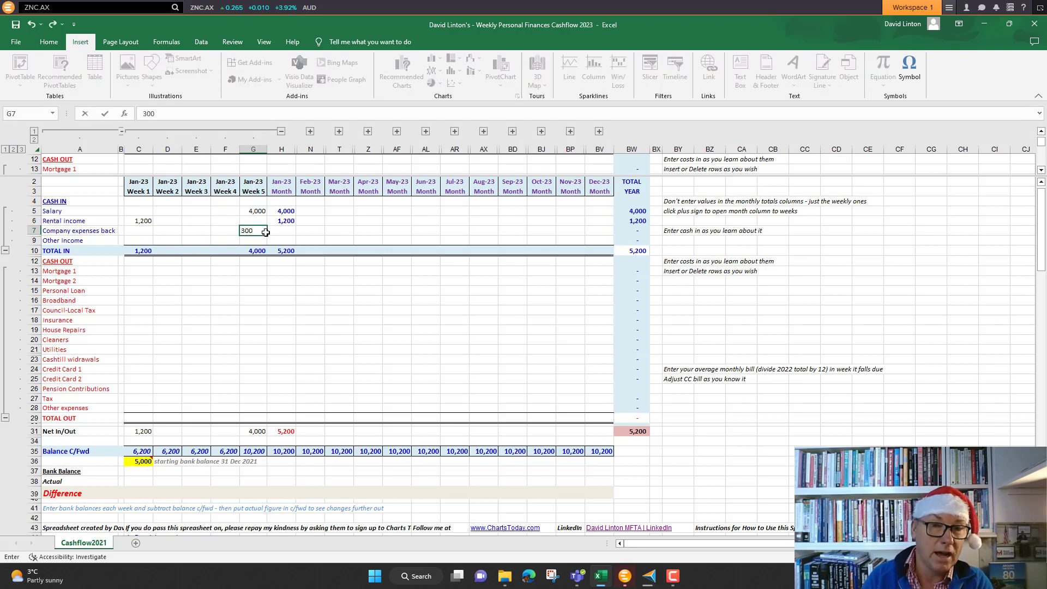
pyautogui.press('Return')
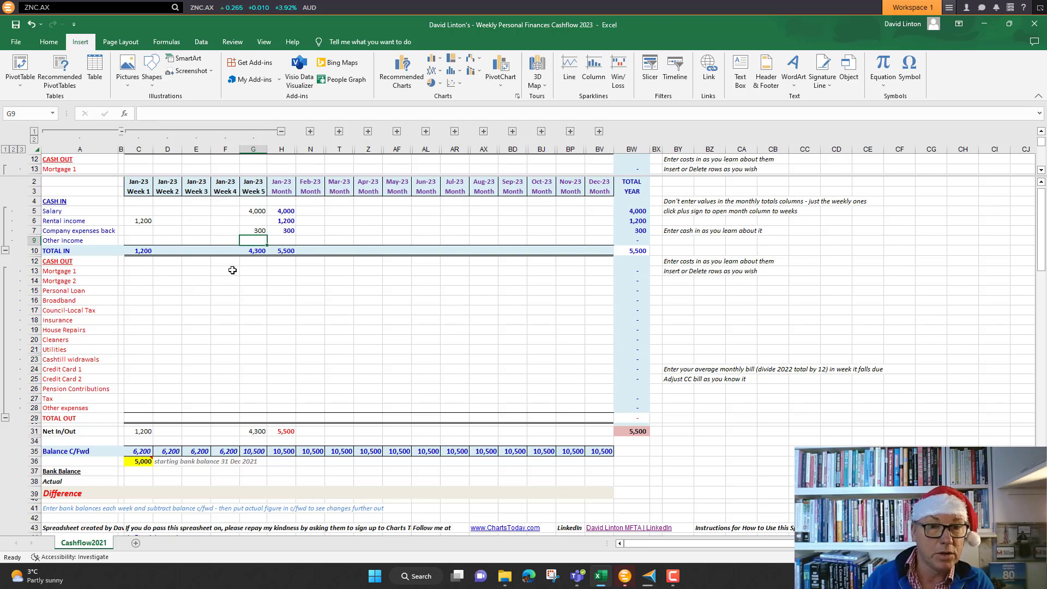
# Enter the January mortgage payments: 580 for Mortgage 1 in week 5 and 300 for Mortgage 2 in week 4.
pyautogui.click(256, 269)
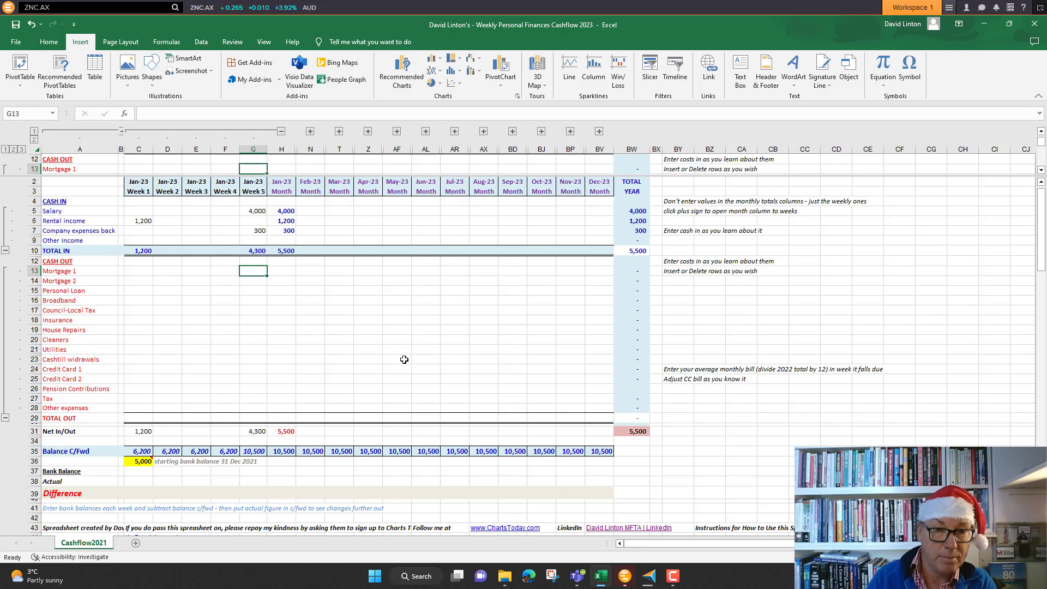
pyautogui.write('580')
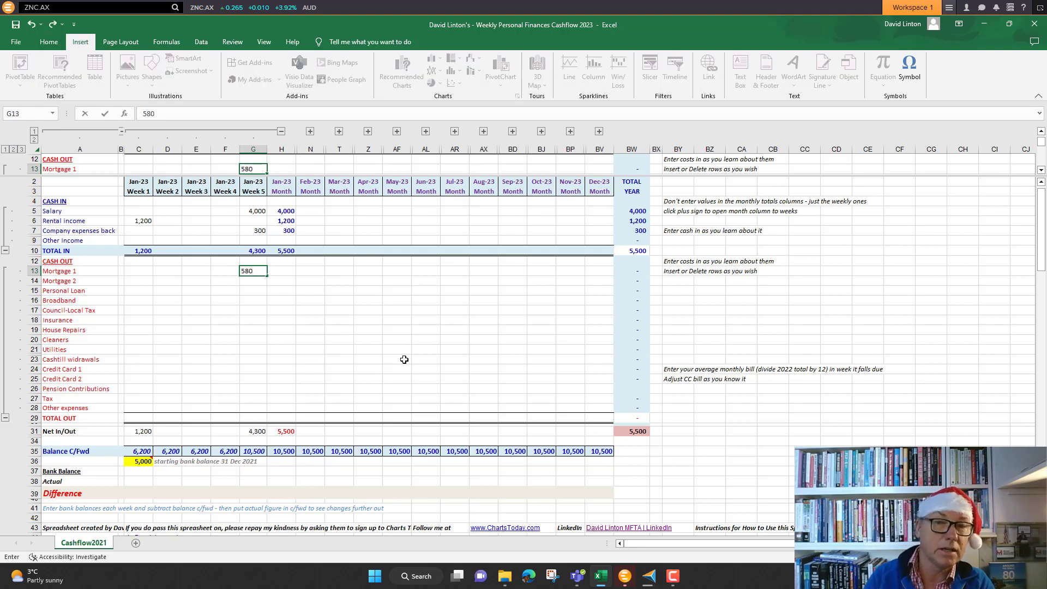
pyautogui.press('Return')
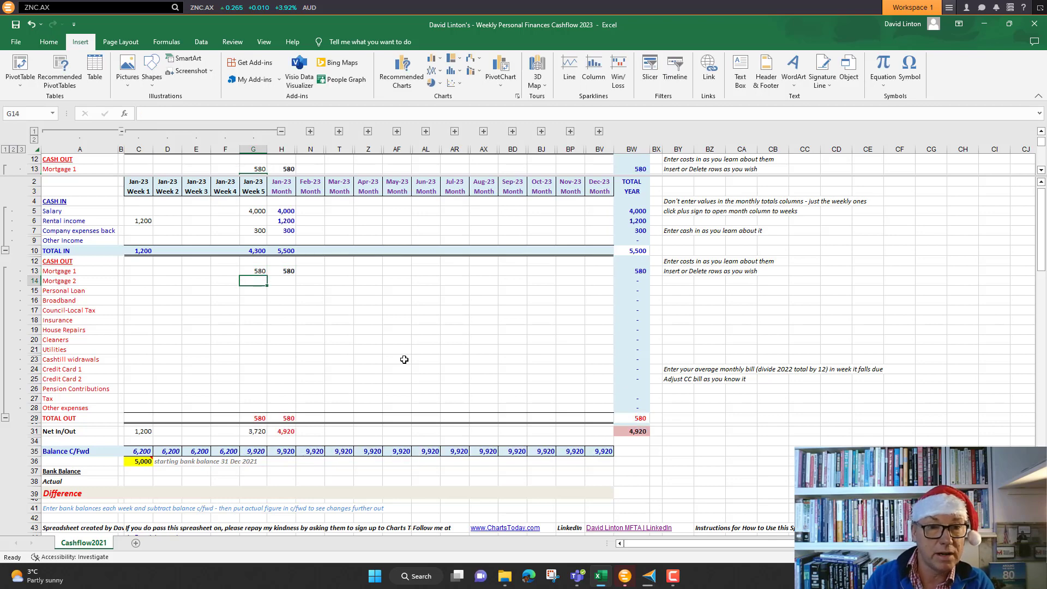
pyautogui.press('Left')
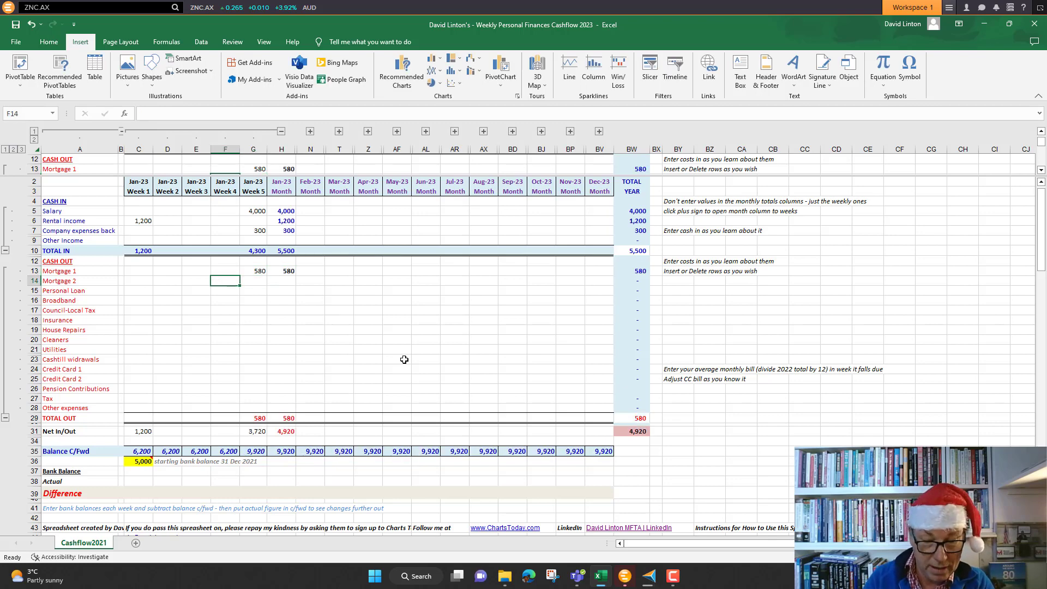
pyautogui.write('300')
pyautogui.press('Return')
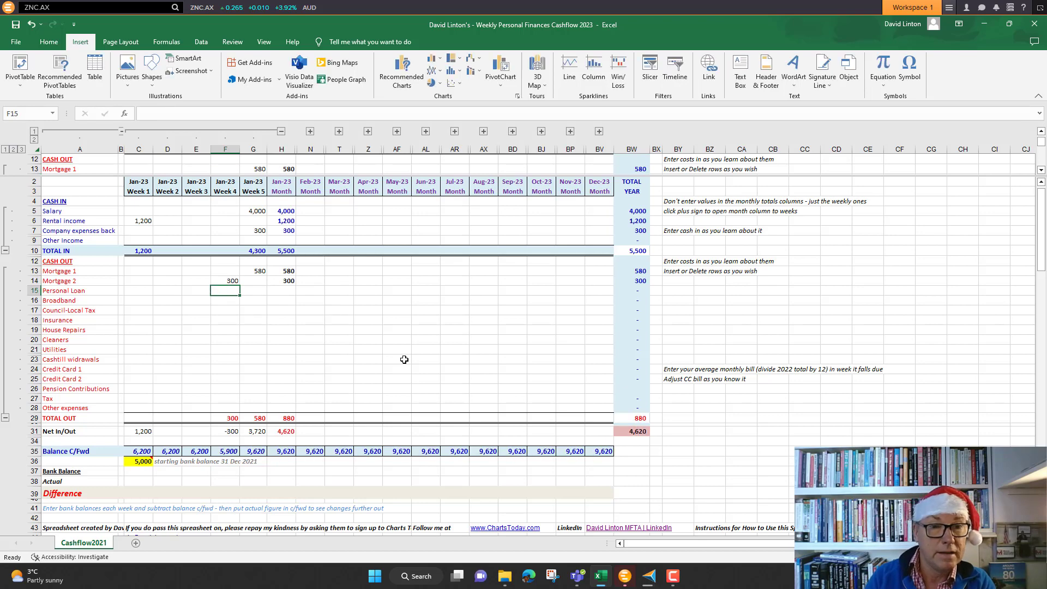
# Enter a January personal loan cost of 200 in week 3 and a broadband cost of 50 in week 2.
pyautogui.press('Left')
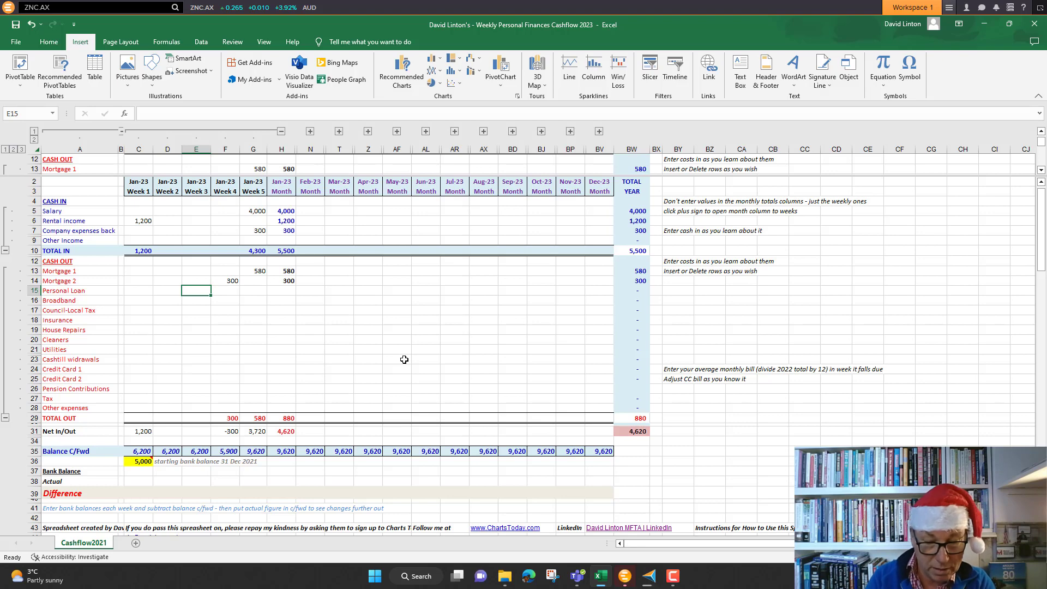
pyautogui.write('200')
pyautogui.press('Return')
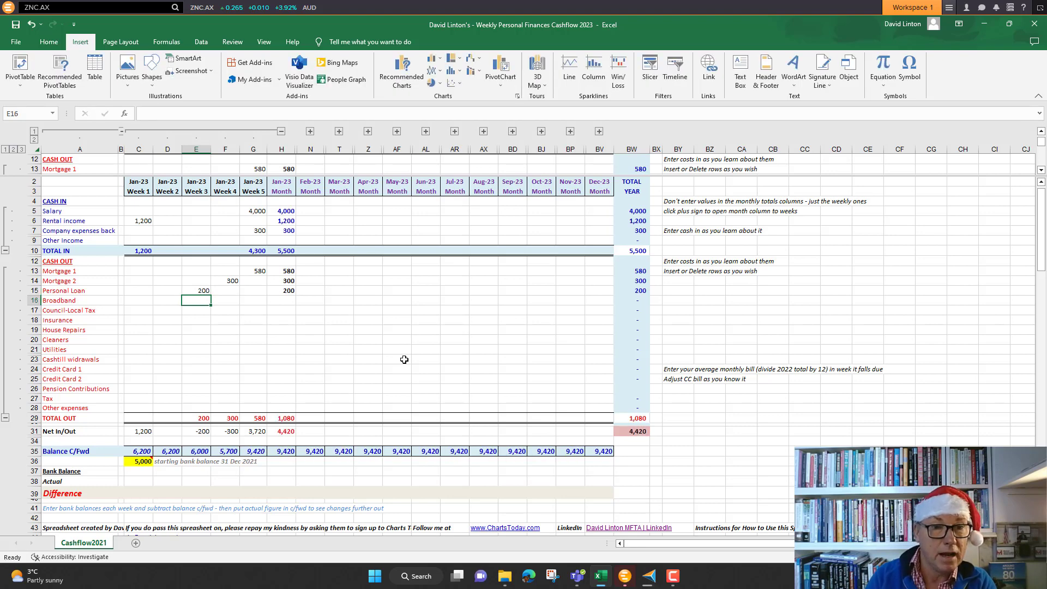
pyautogui.press('Left')
pyautogui.write('5')
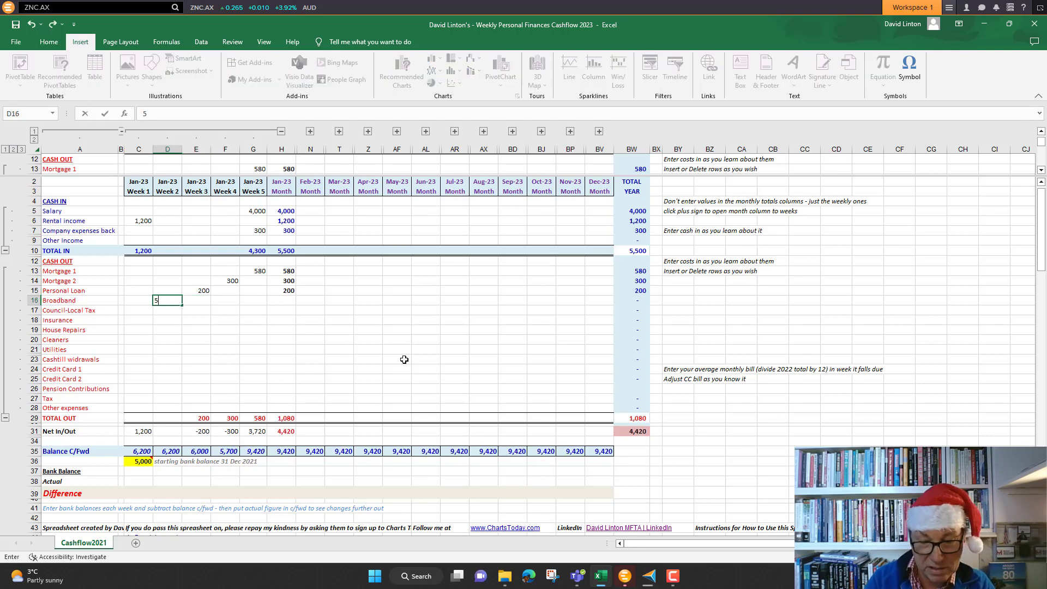
pyautogui.write('0')
pyautogui.press('Return')
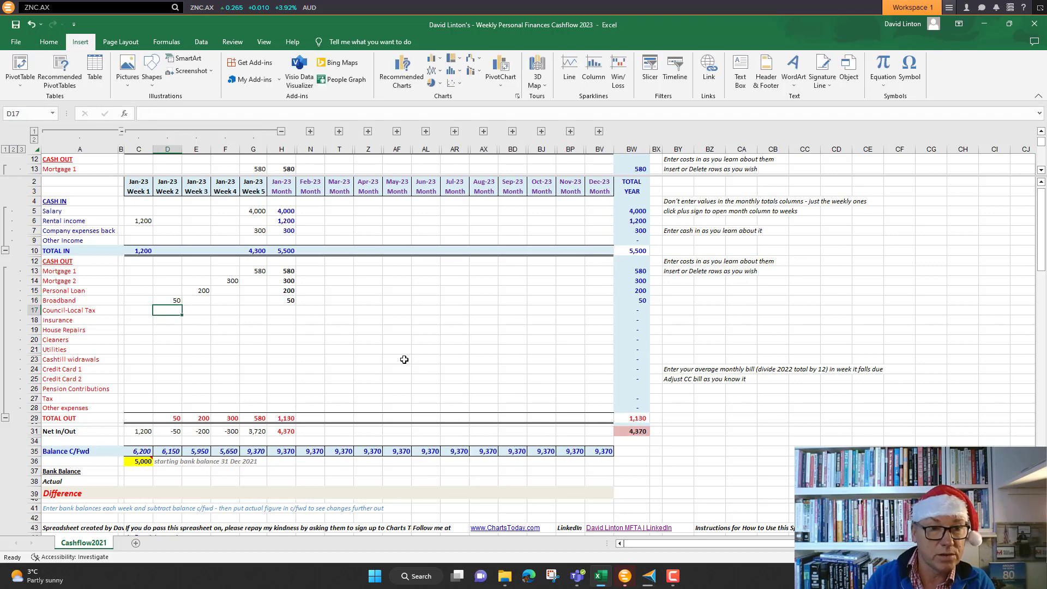
# Enter a Council-Local Tax cost of 95 in week 1 of January 2023.
pyautogui.press('Left')
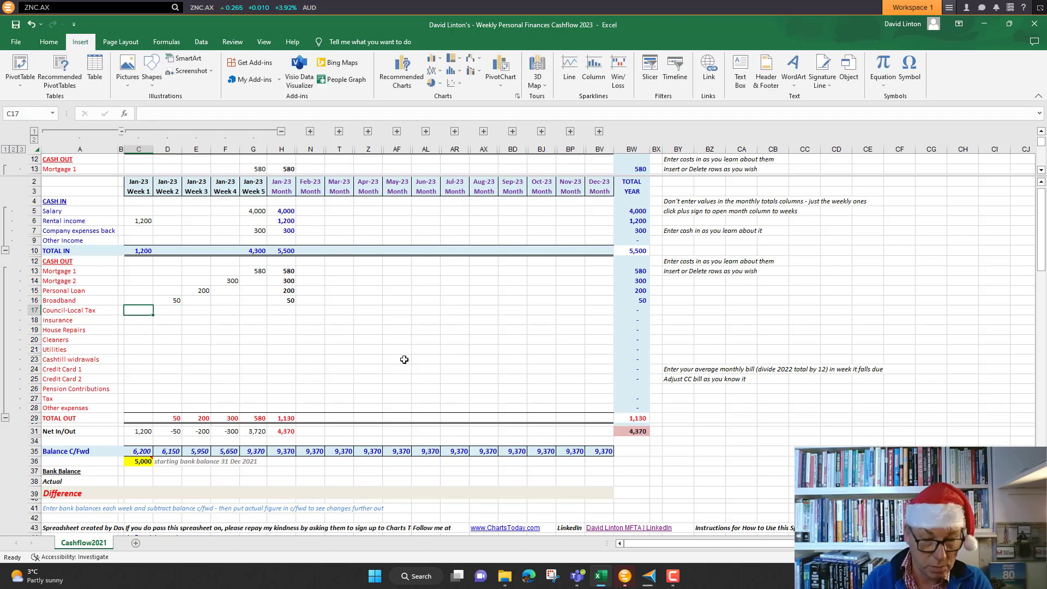
pyautogui.write('95')
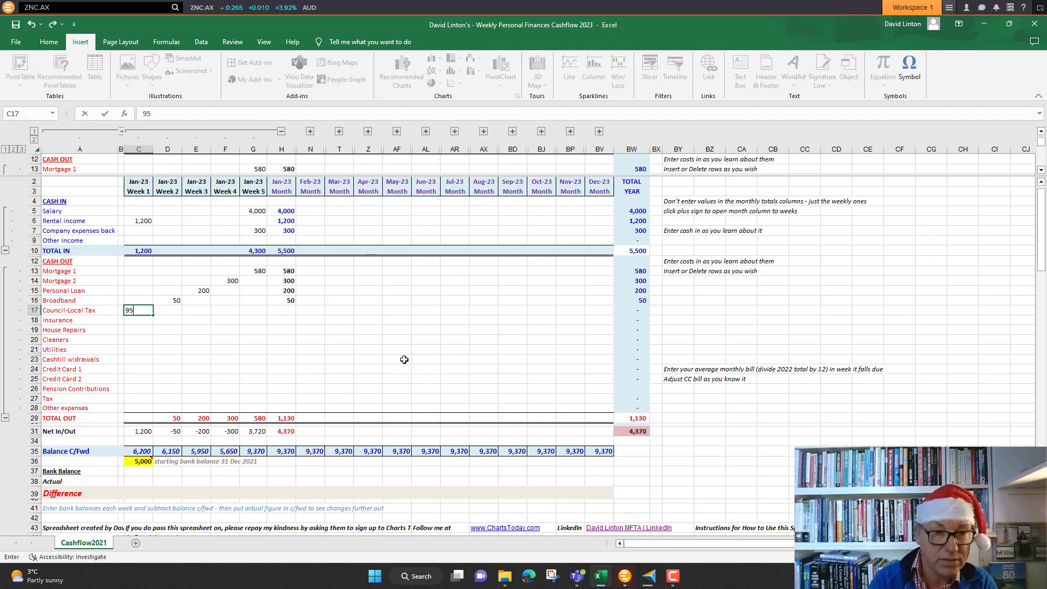
pyautogui.press('Return')
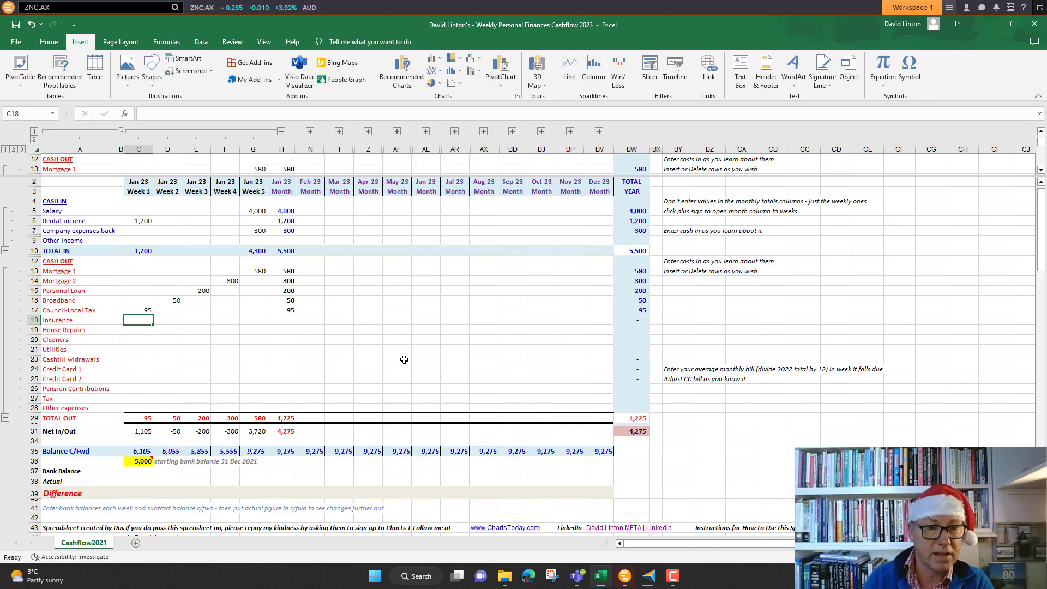
pyautogui.press('Down')
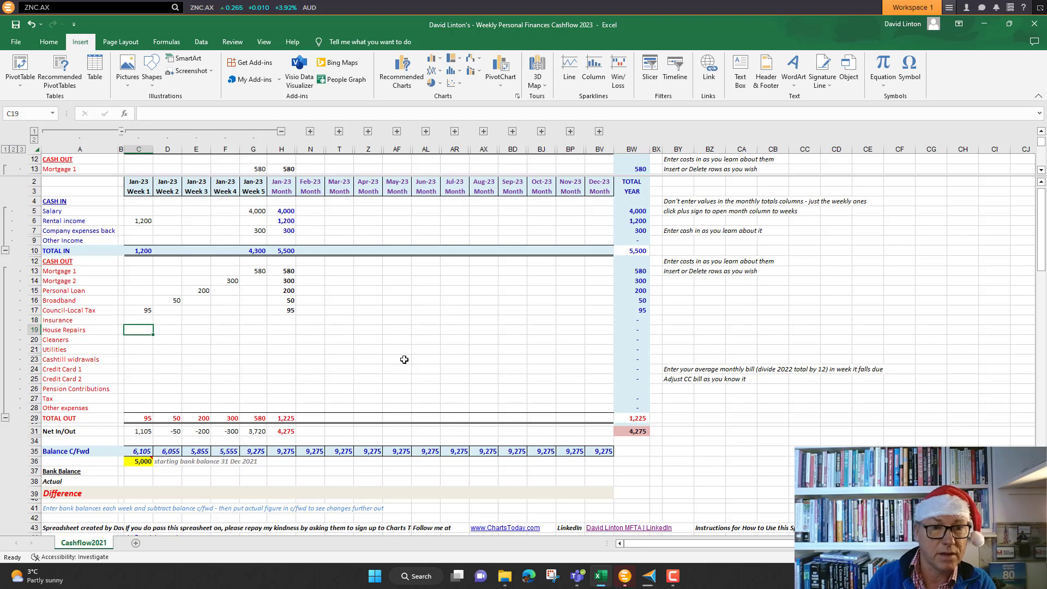
# Enter a Cleaners cost of 20 in week 1 of January 2023 and fill it across through week 5.
pyautogui.press('Down')
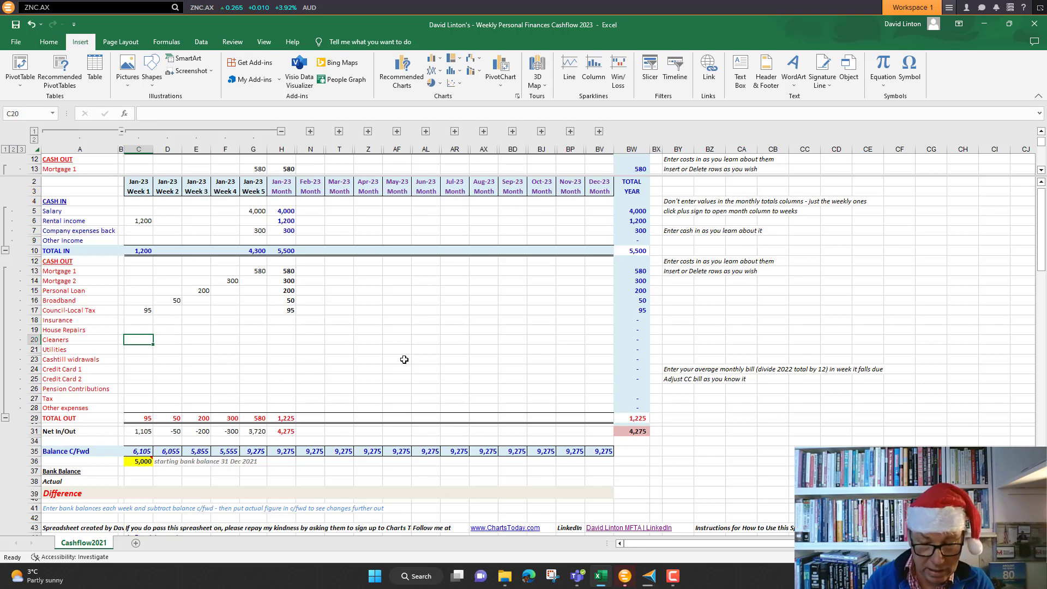
pyautogui.write('20')
pyautogui.press('Right')
pyautogui.press('Left')
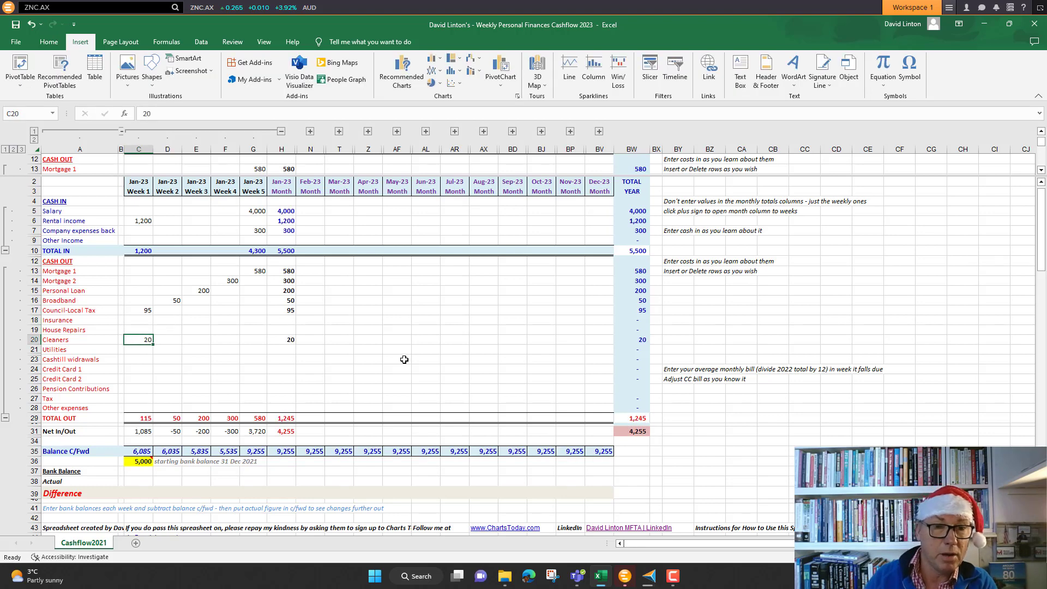
pyautogui.moveTo(155, 344); pyautogui.dragTo(262, 345)
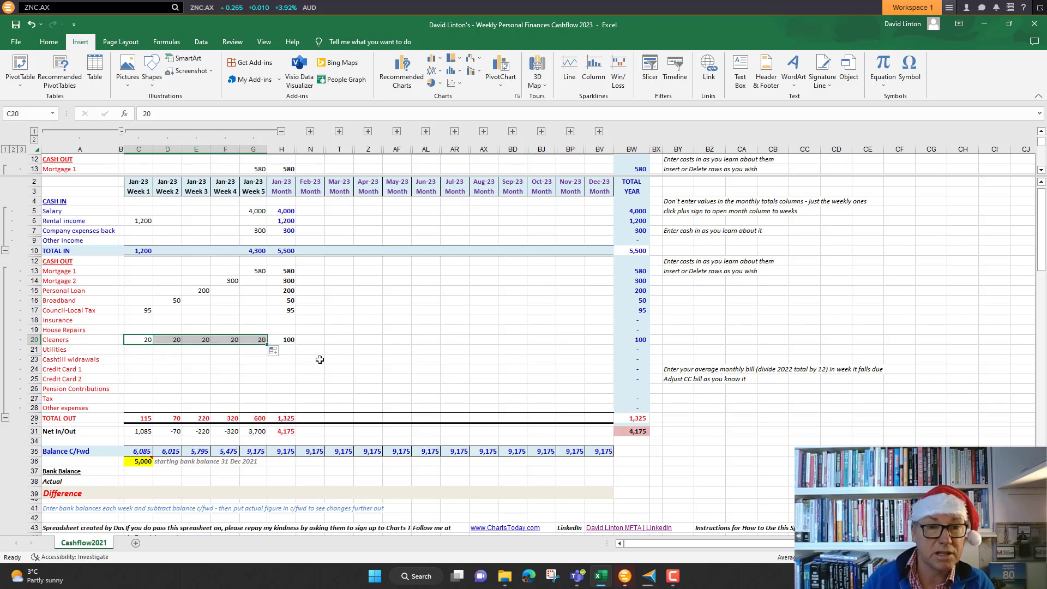
# Enter a Utilities cost of 150 in week 2 of January 2023.
pyautogui.click(165, 351)
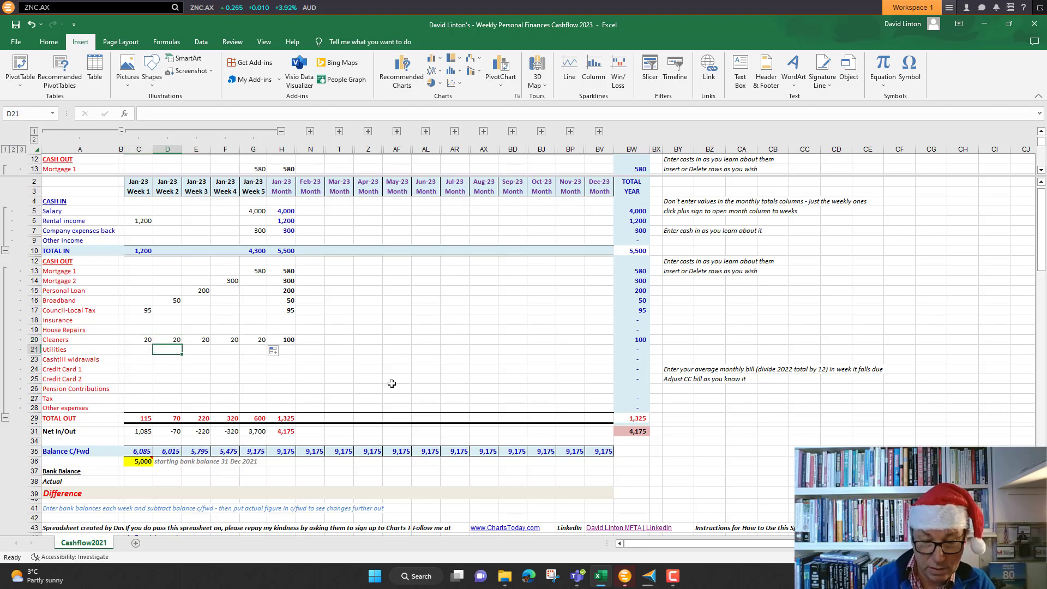
pyautogui.write('150')
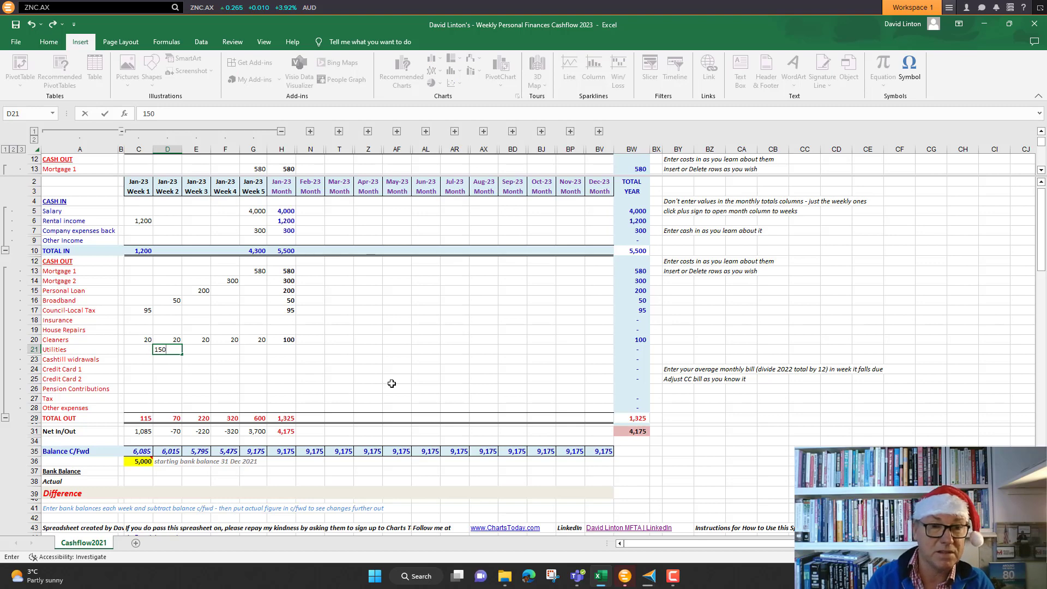
pyautogui.press('Return')
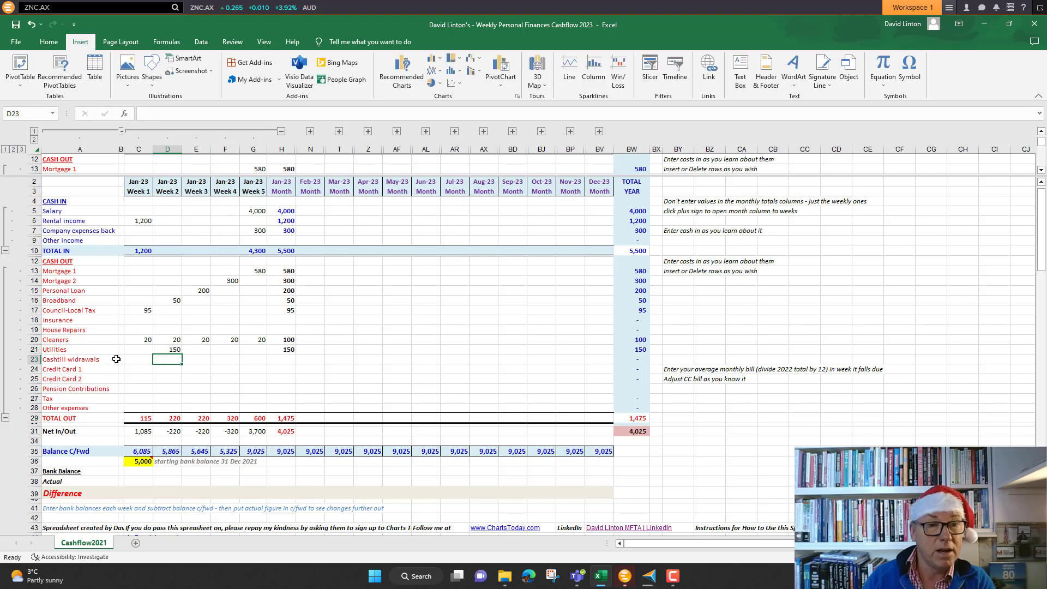
# Enter the January credit card bills: 1000 for Credit Card 1 in week 1 and 500 for Credit Card 2 in week 2.
pyautogui.click(145, 370)
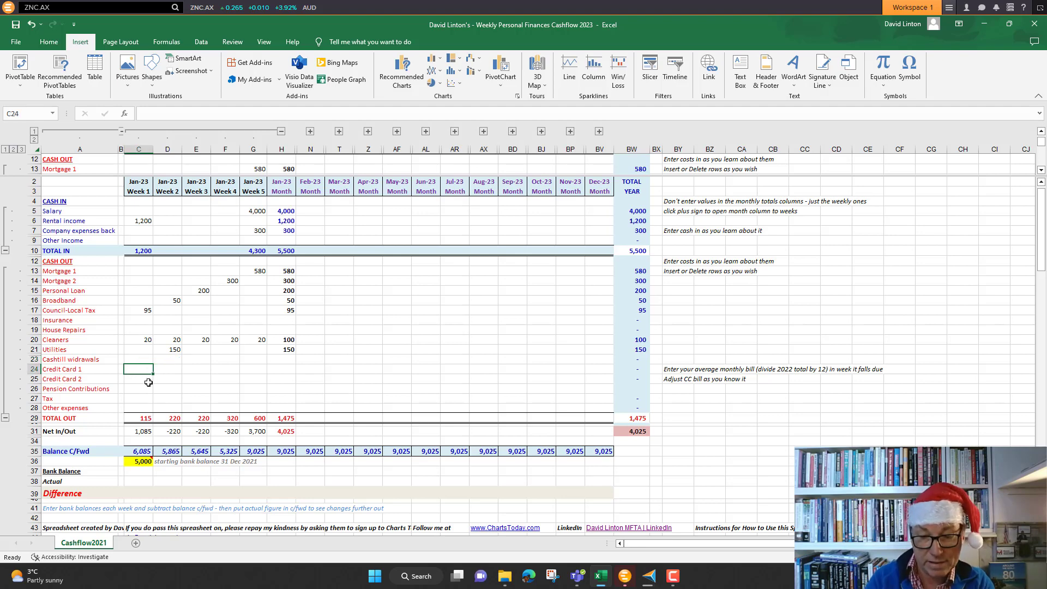
pyautogui.write('1000')
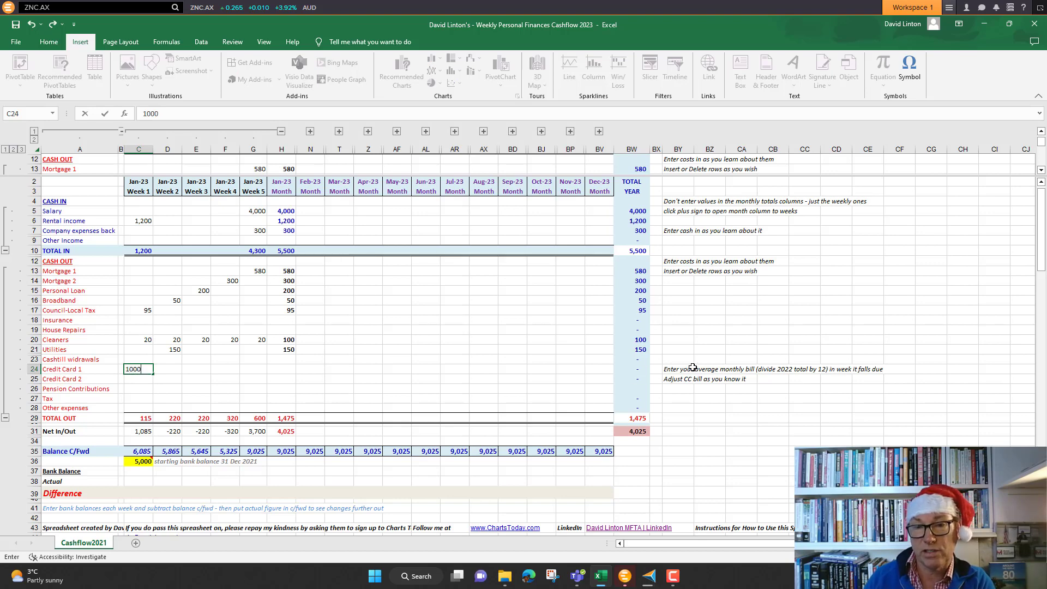
pyautogui.click(169, 379)
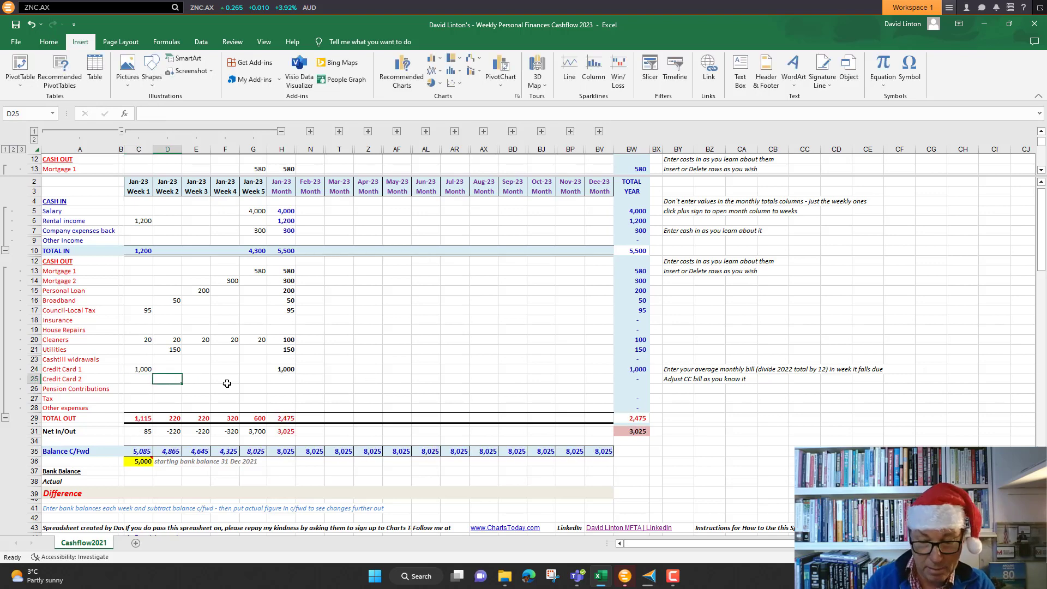
pyautogui.write('500')
pyautogui.press('Return')
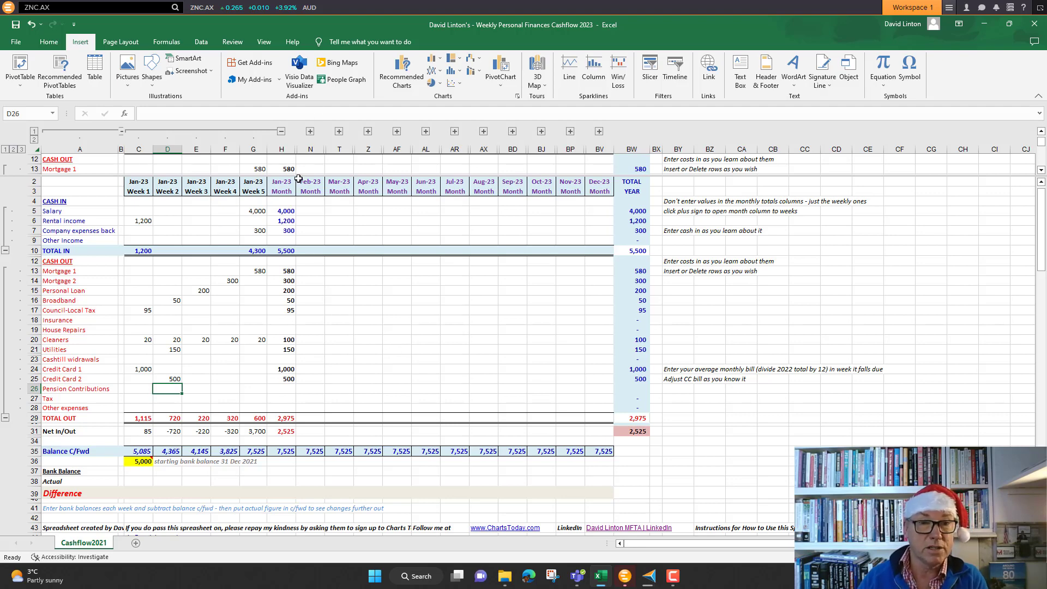
# Expand February 2023 into its weekly columns and copy the January weekly cash-in entries into them.
pyautogui.click(310, 131)
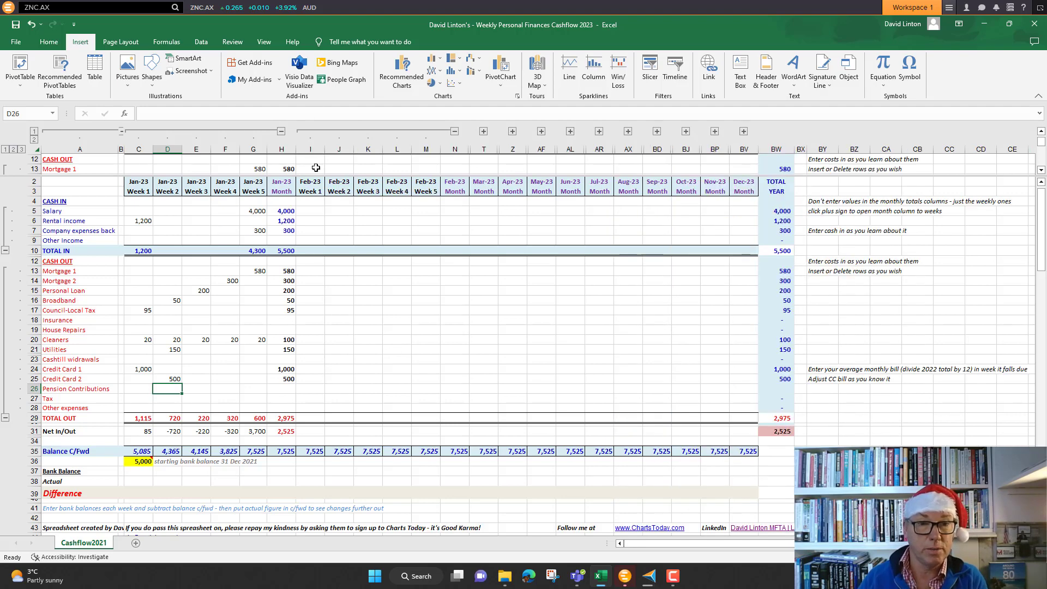
pyautogui.moveTo(140, 212); pyautogui.dragTo(257, 240)
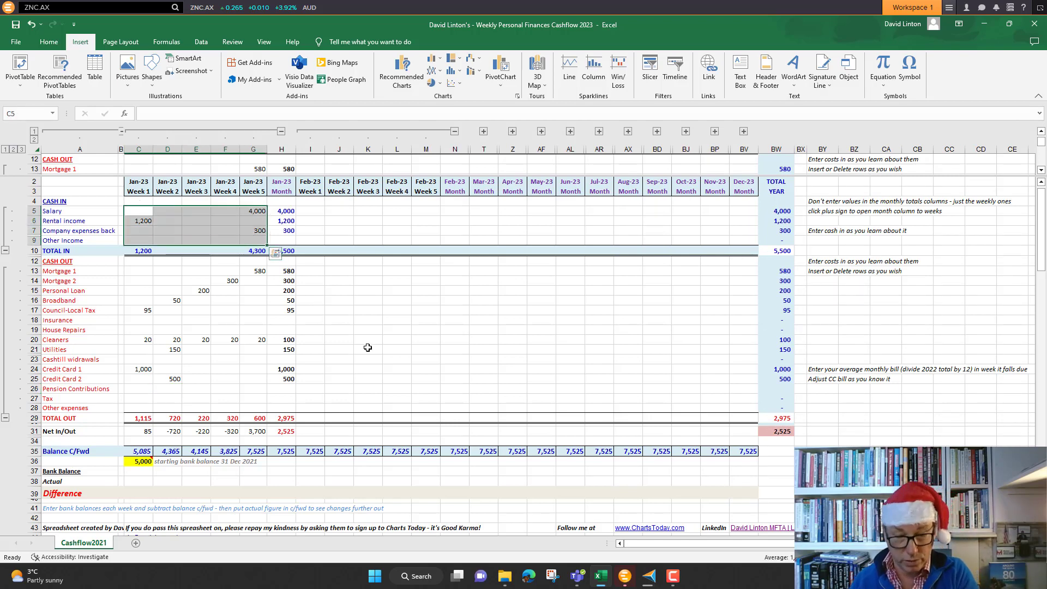
pyautogui.hotkey('ctrl', 'c')
pyautogui.click(312, 212)
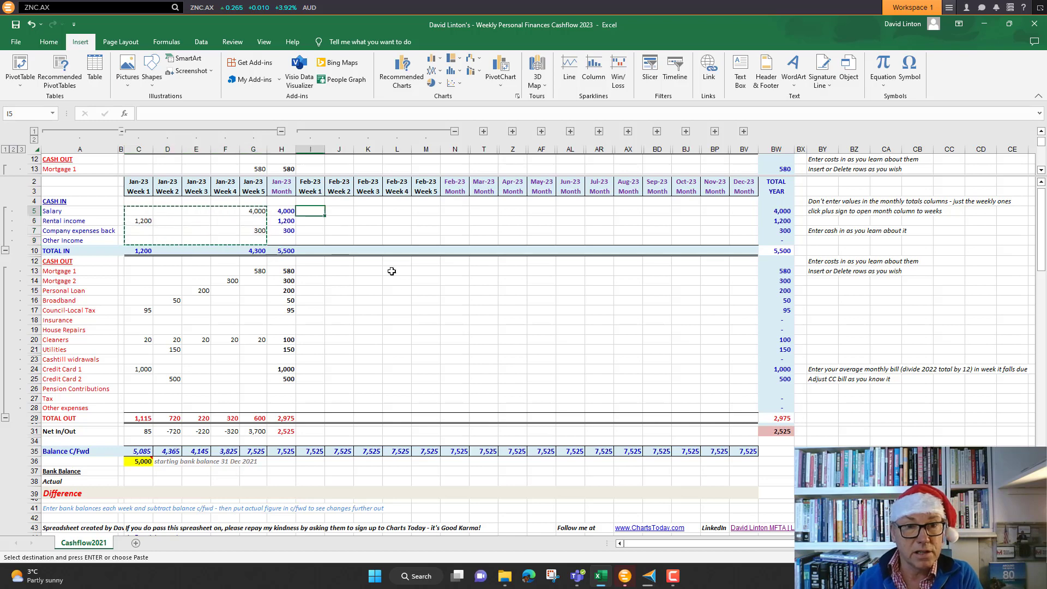
pyautogui.hotkey('ctrl', 'v')
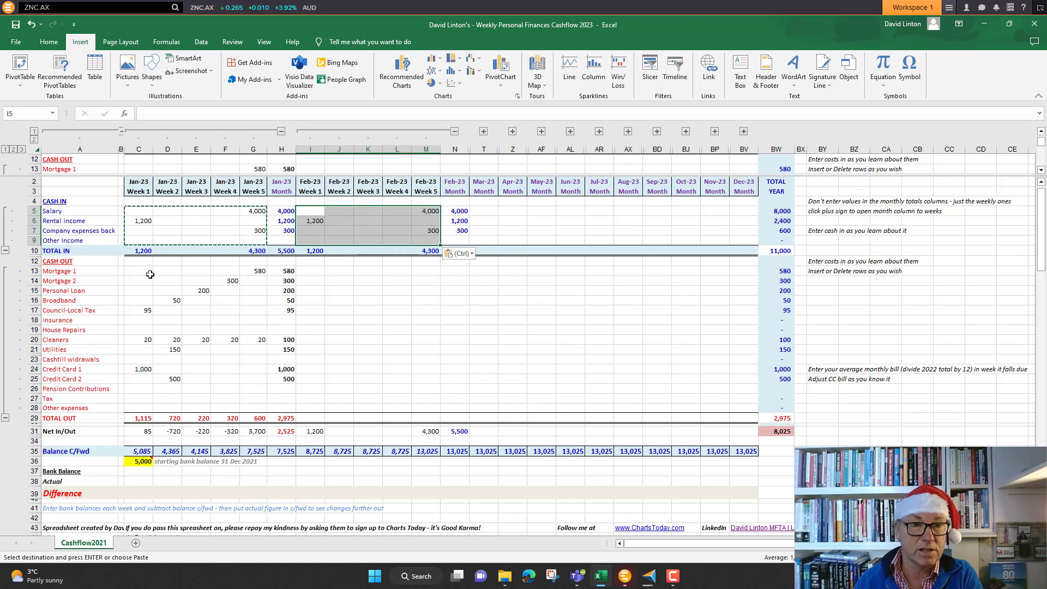
# Copy the January weekly costs from Mortgage 1 through Credit Card 2 into the February weeks.
pyautogui.moveTo(138, 273); pyautogui.dragTo(255, 380)
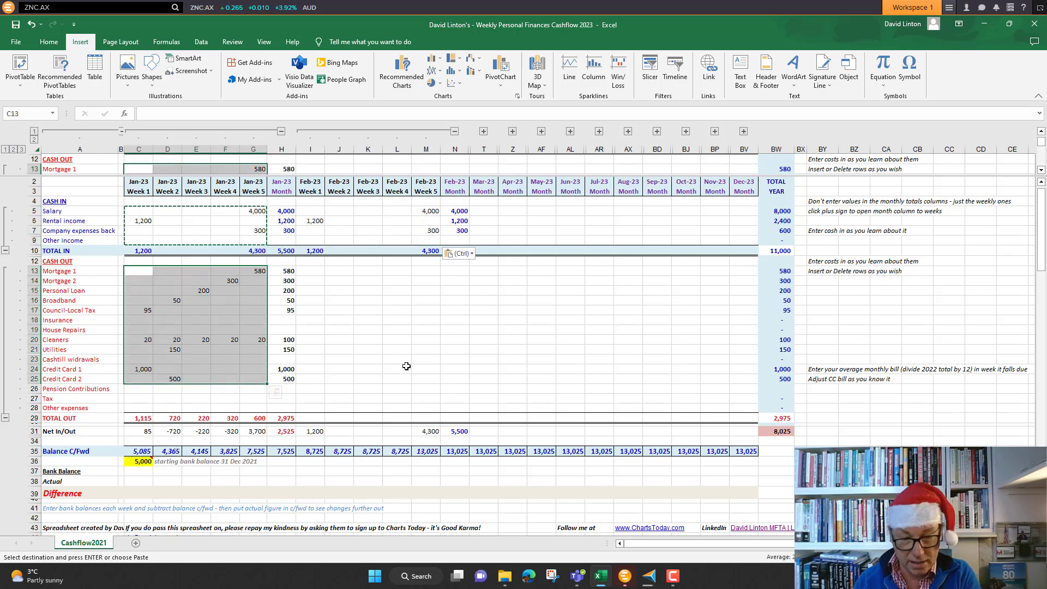
pyautogui.press('Escape')
pyautogui.hotkey('ctrl', 'c')
pyautogui.click(313, 271)
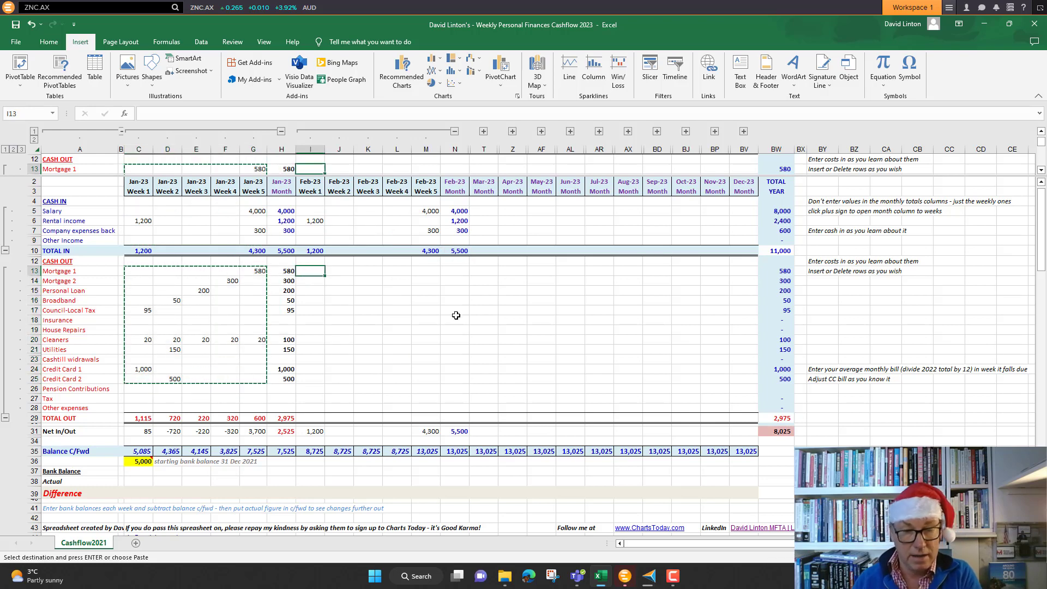
pyautogui.hotkey('ctrl', 'v')
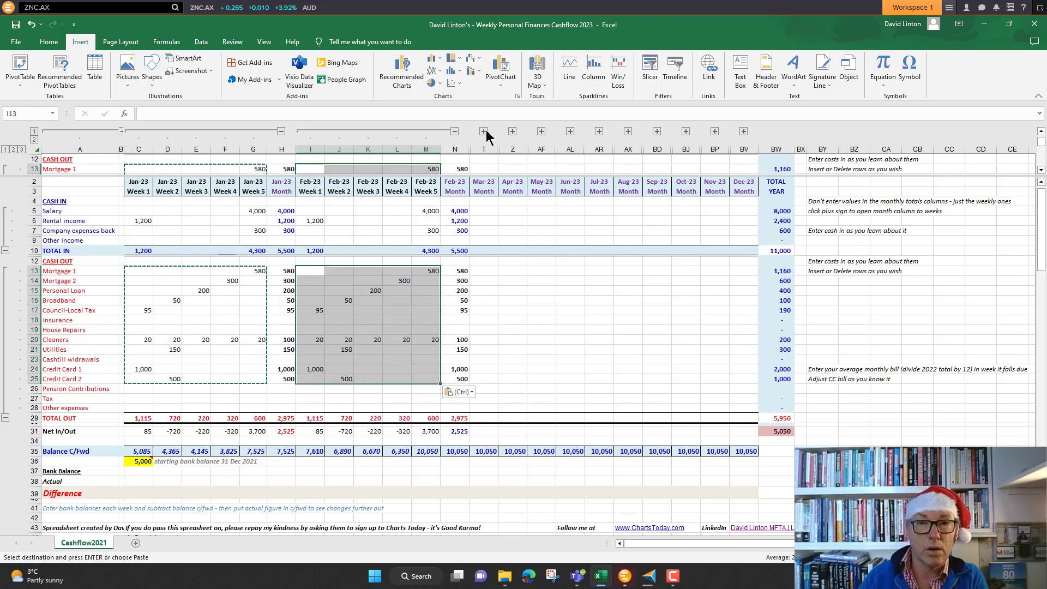
# Expand March and April 2023 into weekly columns and paste the copied January costs into both months, starting at Mortgage 1 in week 1.
pyautogui.click(484, 131)
pyautogui.click(483, 271)
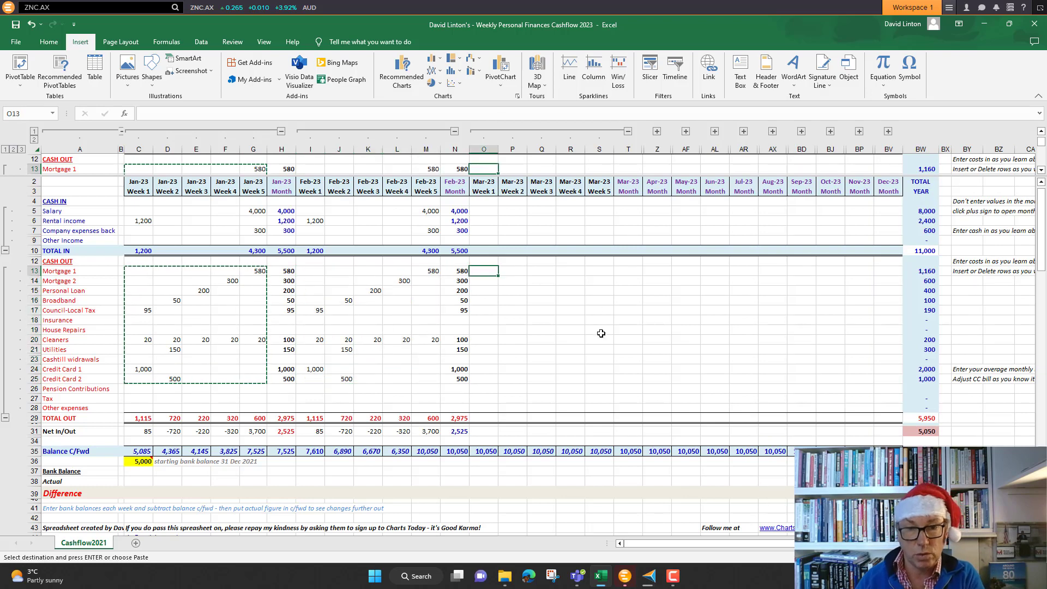
pyautogui.hotkey('ctrl', 'v')
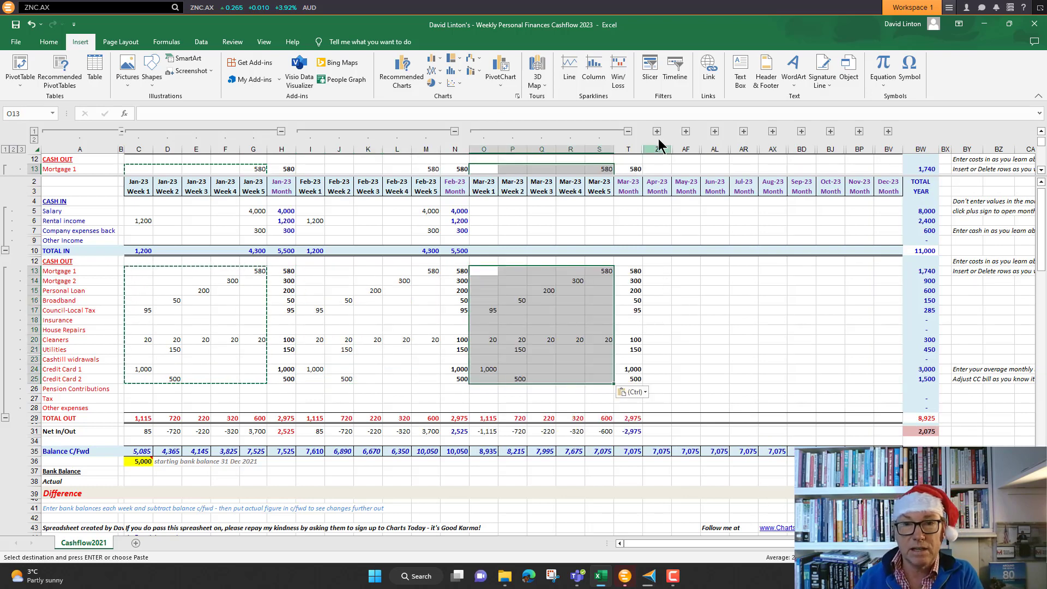
pyautogui.click(657, 132)
pyautogui.click(658, 271)
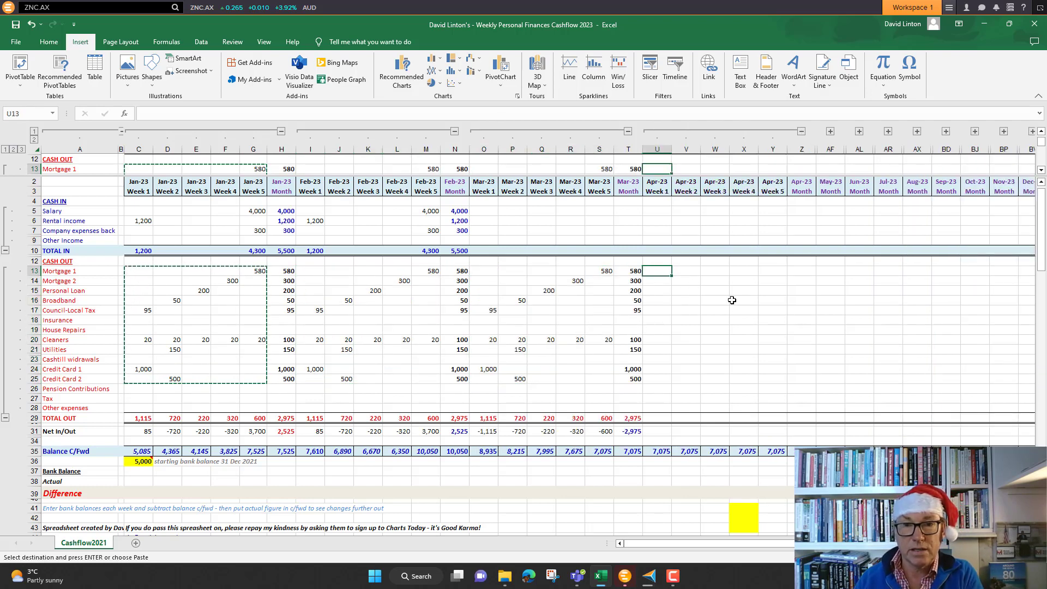
pyautogui.hotkey('ctrl', 'v')
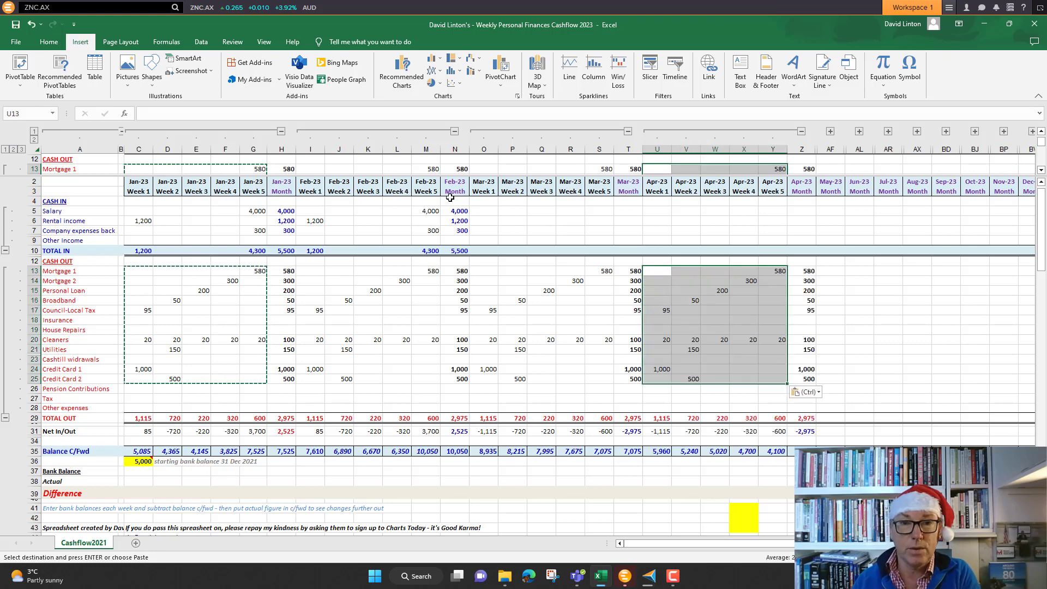
# Copy the February weekly cash-in entries into the March and April 2023 weeks.
pyautogui.moveTo(310, 211); pyautogui.dragTo(427, 240)
pyautogui.hotkey('ctrl', 'c')
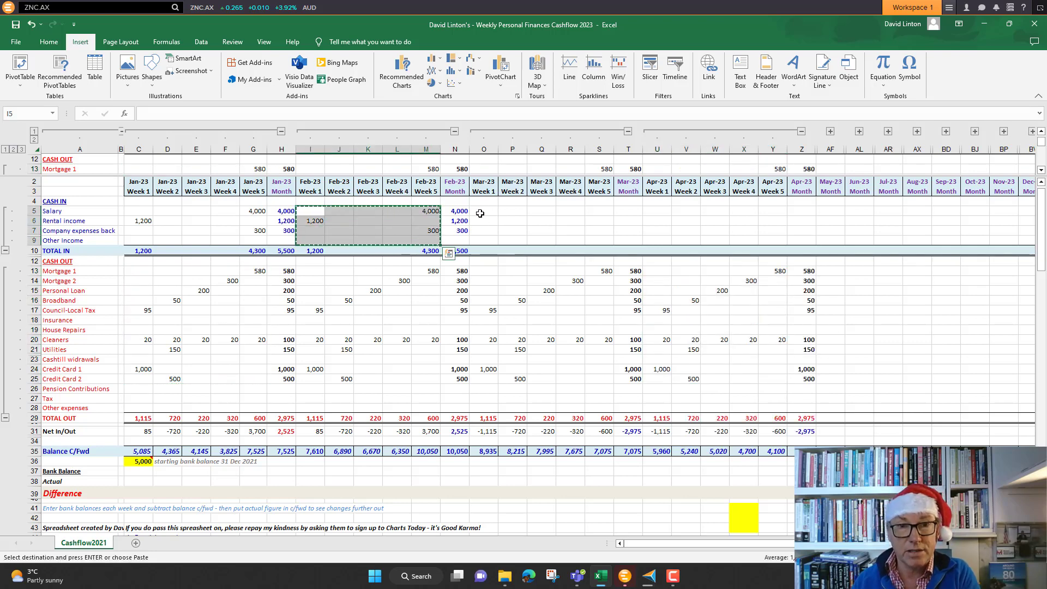
pyautogui.click(489, 211)
pyautogui.hotkey('ctrl', 'v')
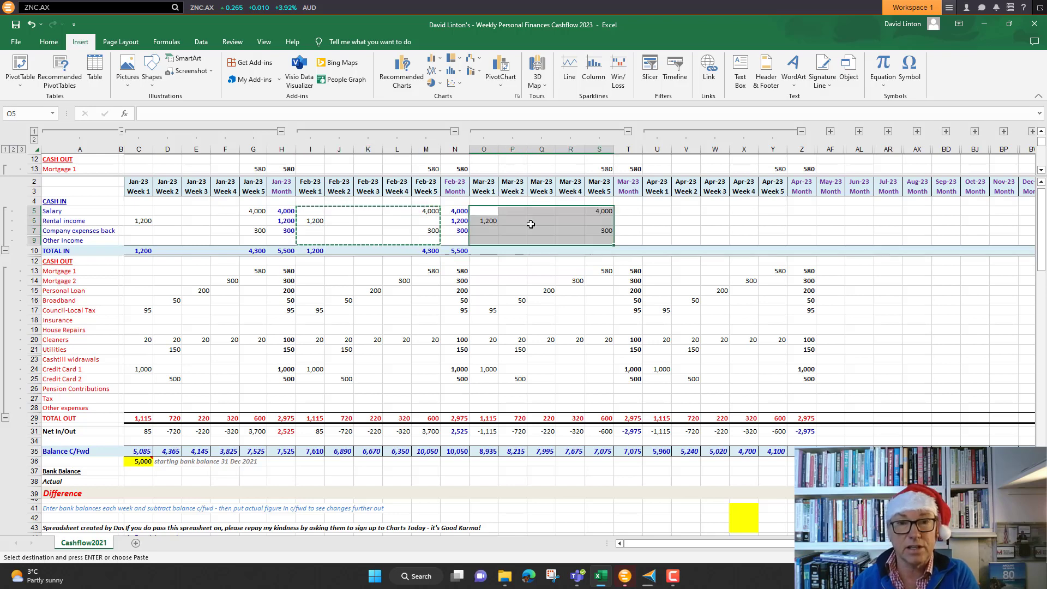
pyautogui.click(661, 209)
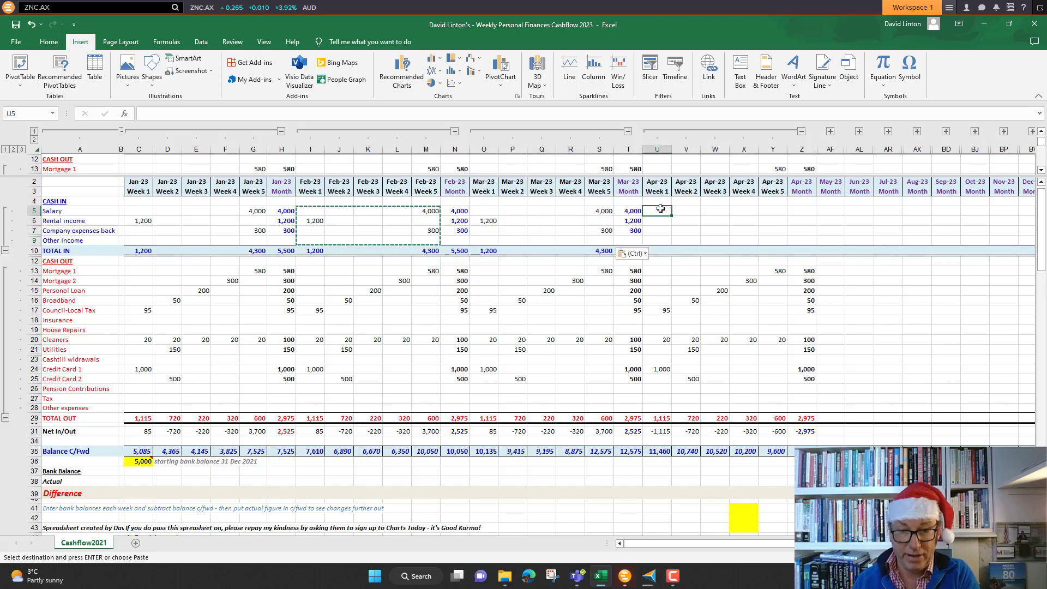
pyautogui.hotkey('ctrl', 'v')
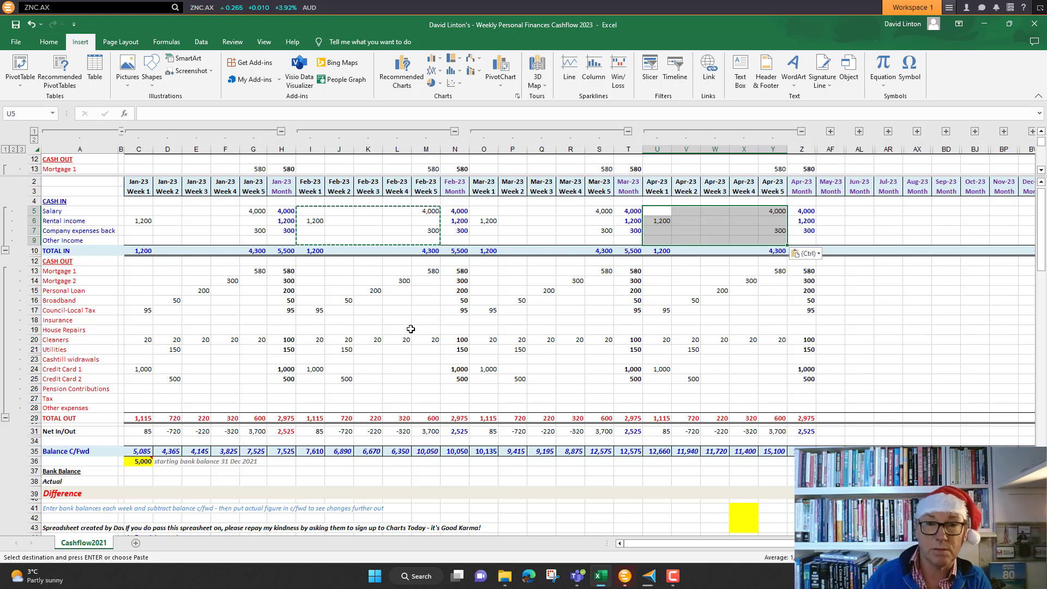
# Enter a Tax payment of 5000 in week 5 of January 2023.
pyautogui.click(361, 352)
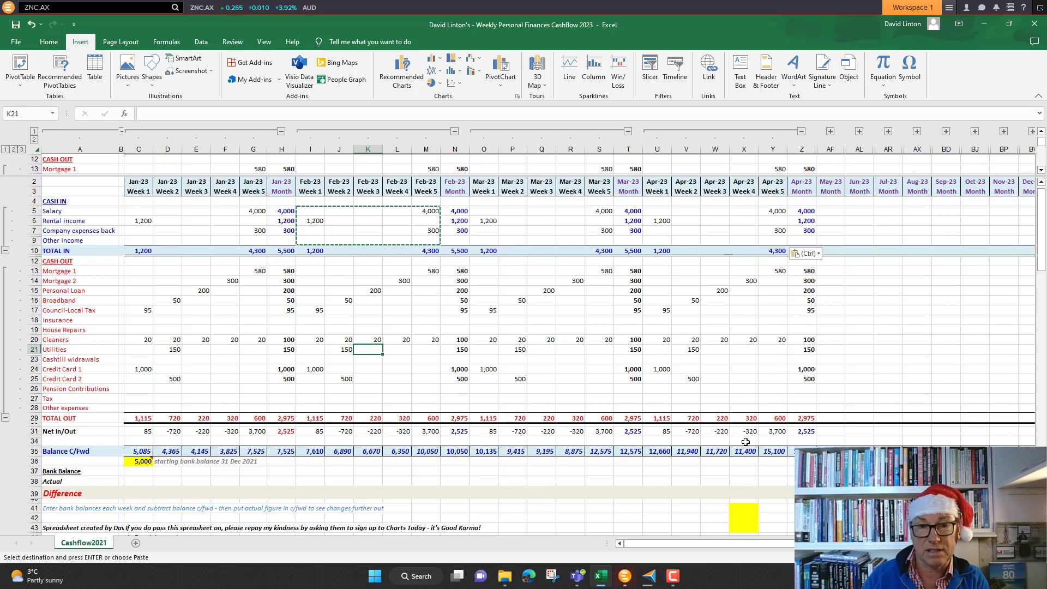
pyautogui.click(252, 397)
pyautogui.write('5,00')
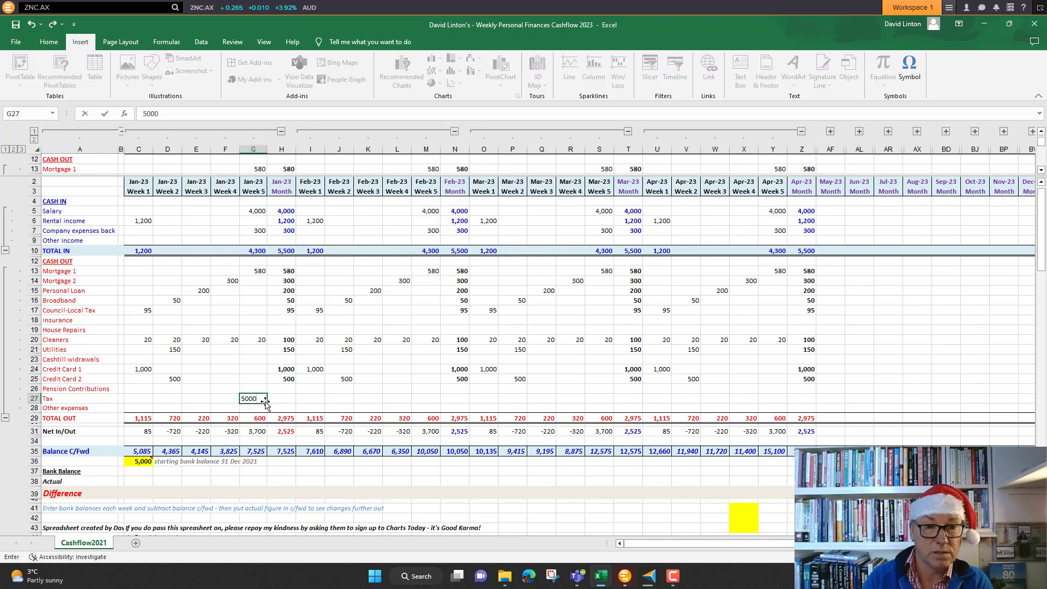
pyautogui.write('0')
pyautogui.press('Return')
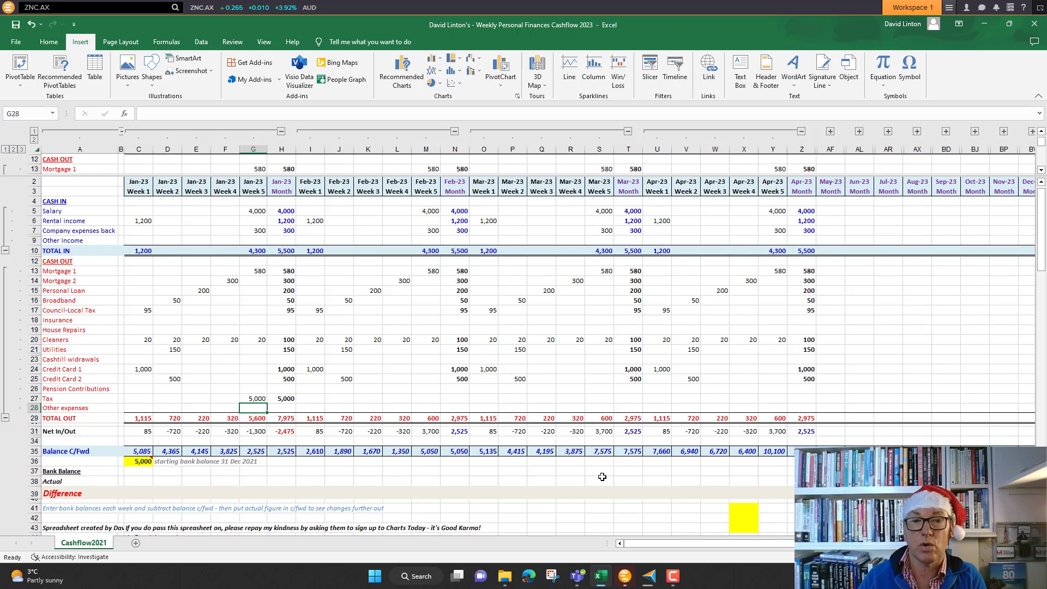
# Change the Credit Card 1 bill in week 1 of February 2023 to 2000.
pyautogui.click(317, 368)
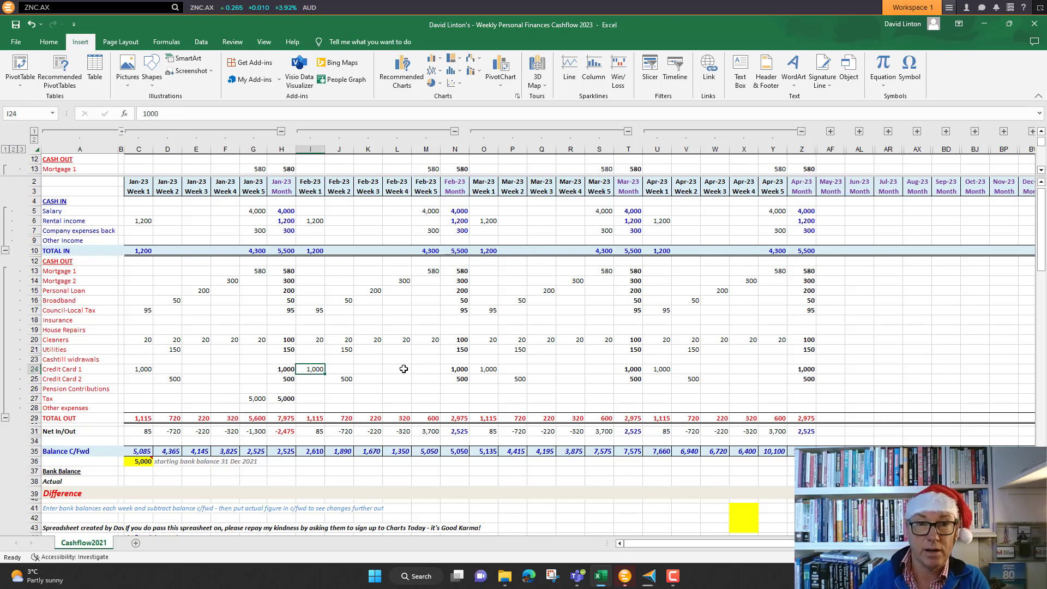
pyautogui.write('2,0')
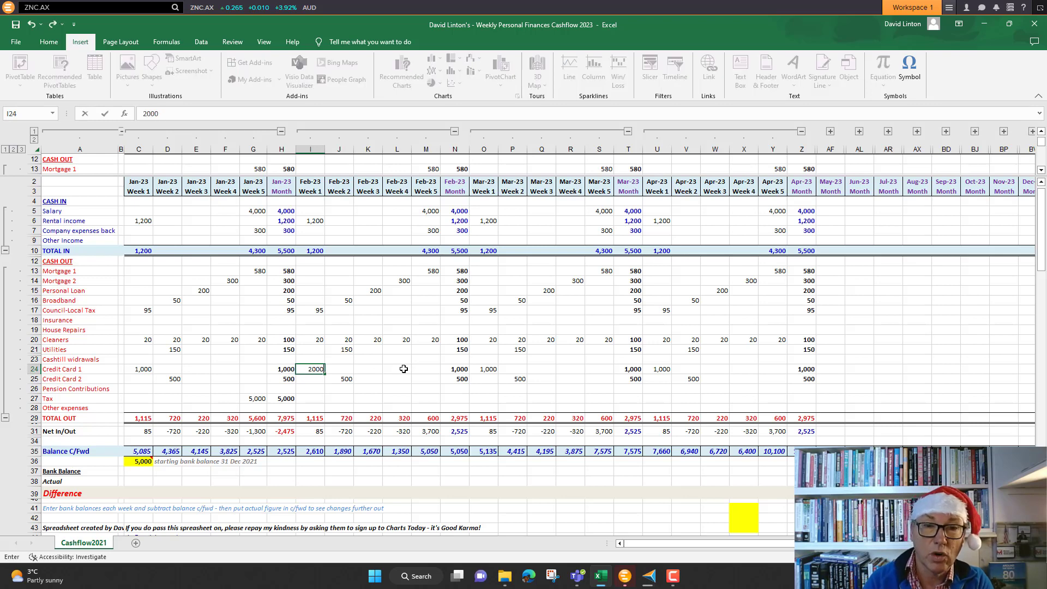
pyautogui.write('00')
pyautogui.click(397, 377)
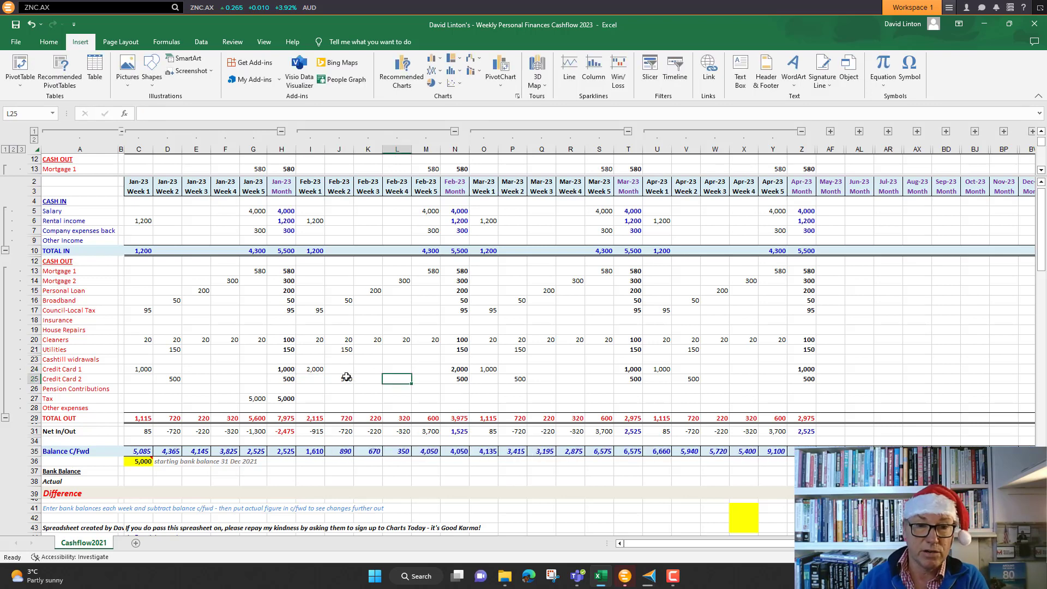
pyautogui.click(344, 377)
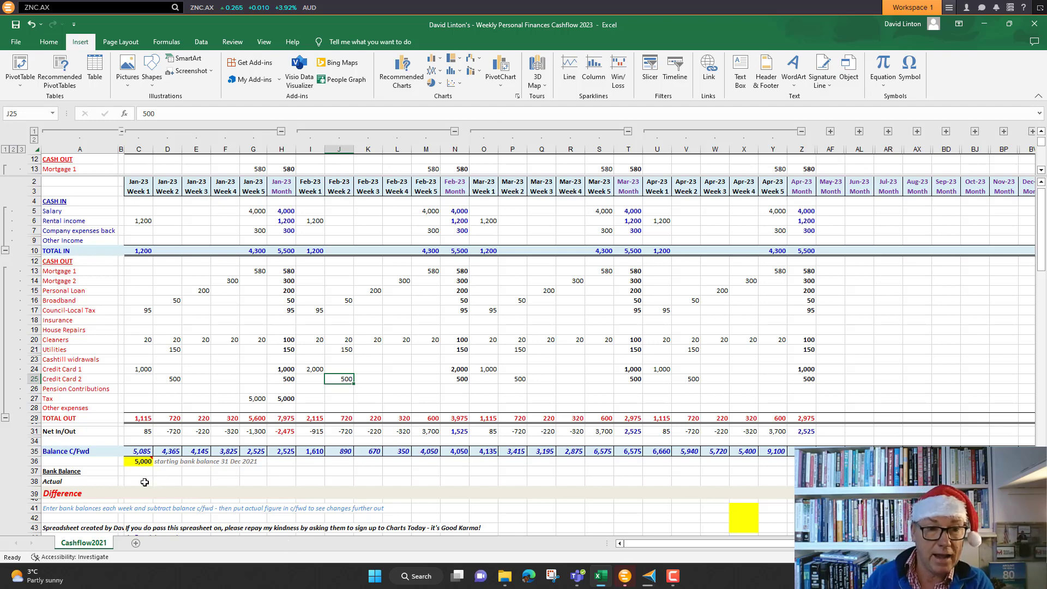
# Change the Credit Card 1 bill in week 1 of March 2023 to 956.
pyautogui.click(228, 480)
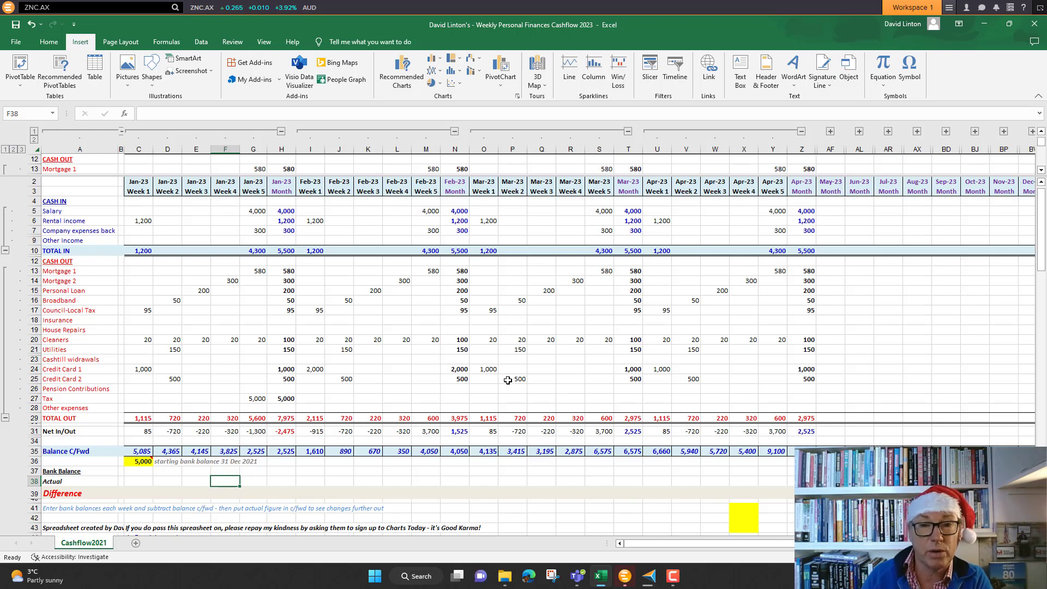
pyautogui.click(488, 369)
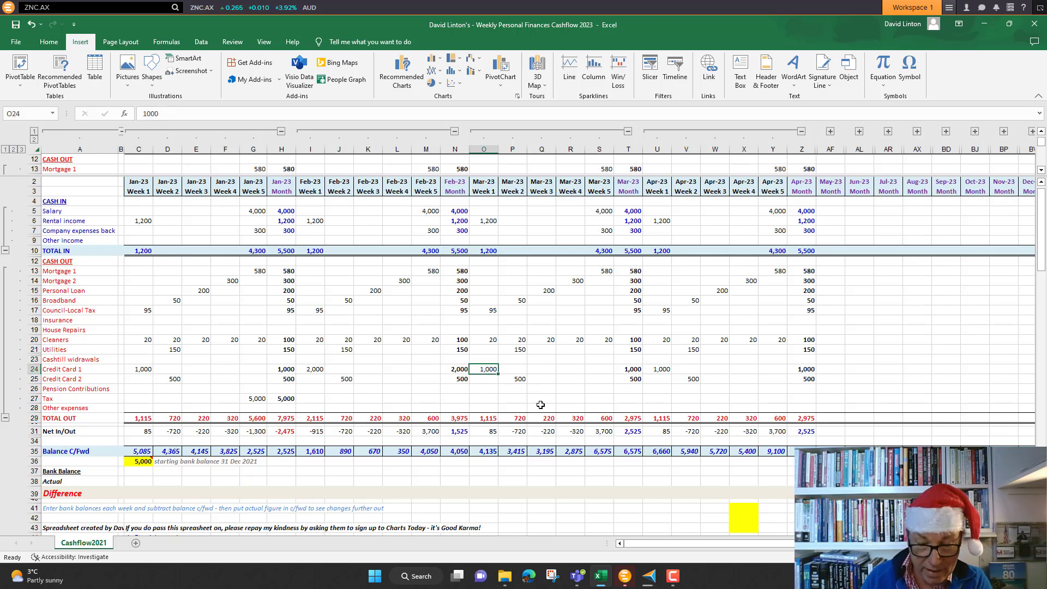
pyautogui.write('9')
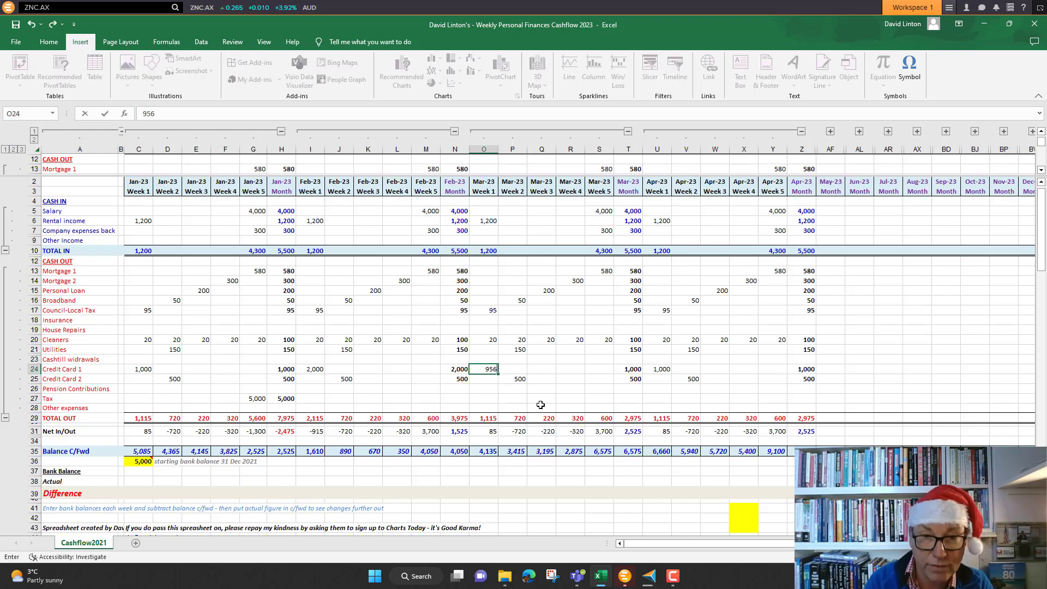
pyautogui.write('56')
pyautogui.click(510, 401)
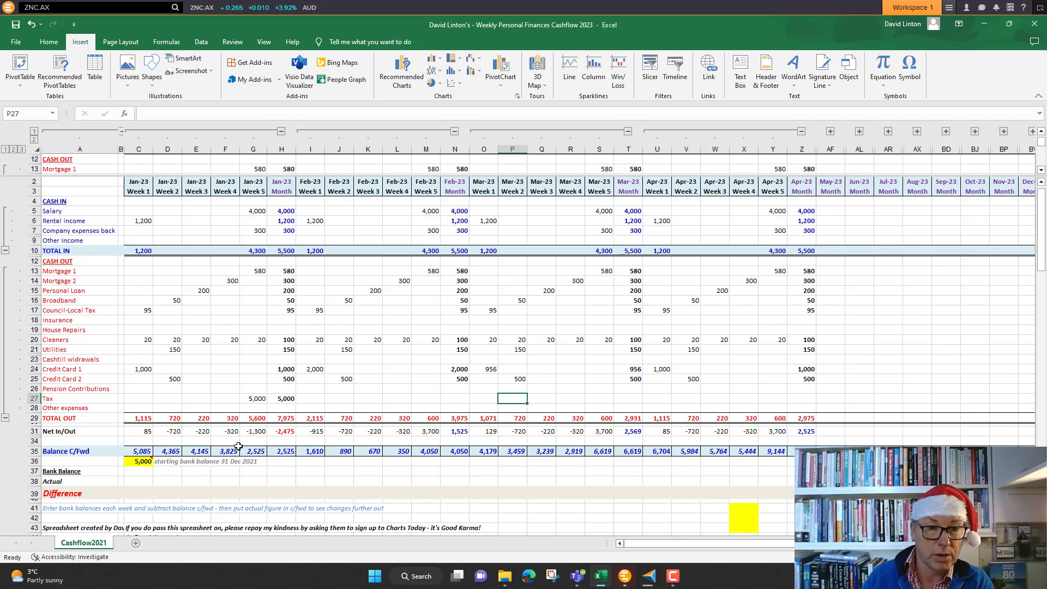
# Enter 3576 as the actual bank balance for week 4 of January 2023.
pyautogui.click(228, 480)
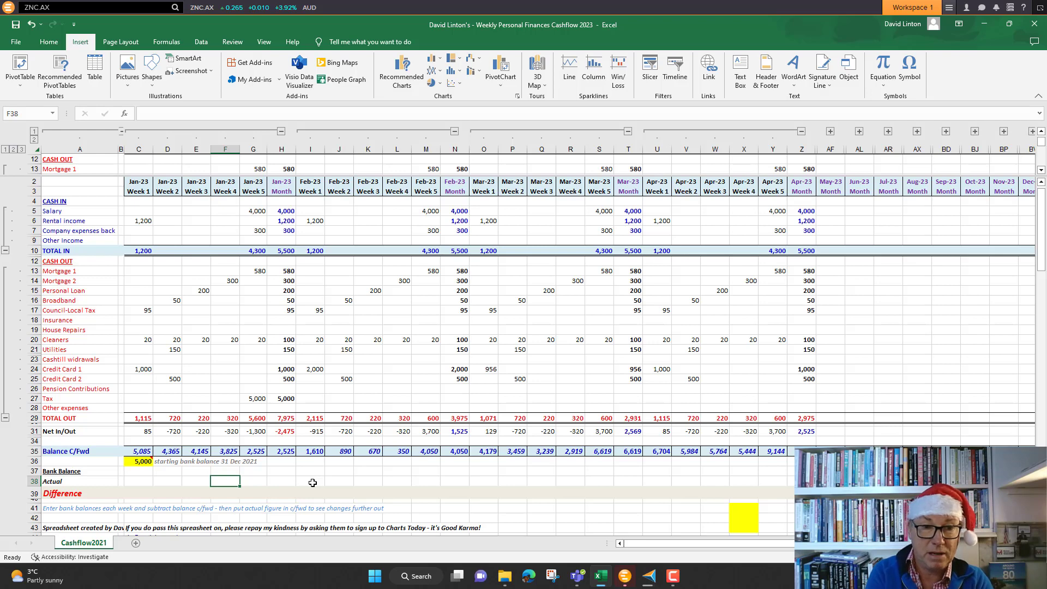
pyautogui.write('35')
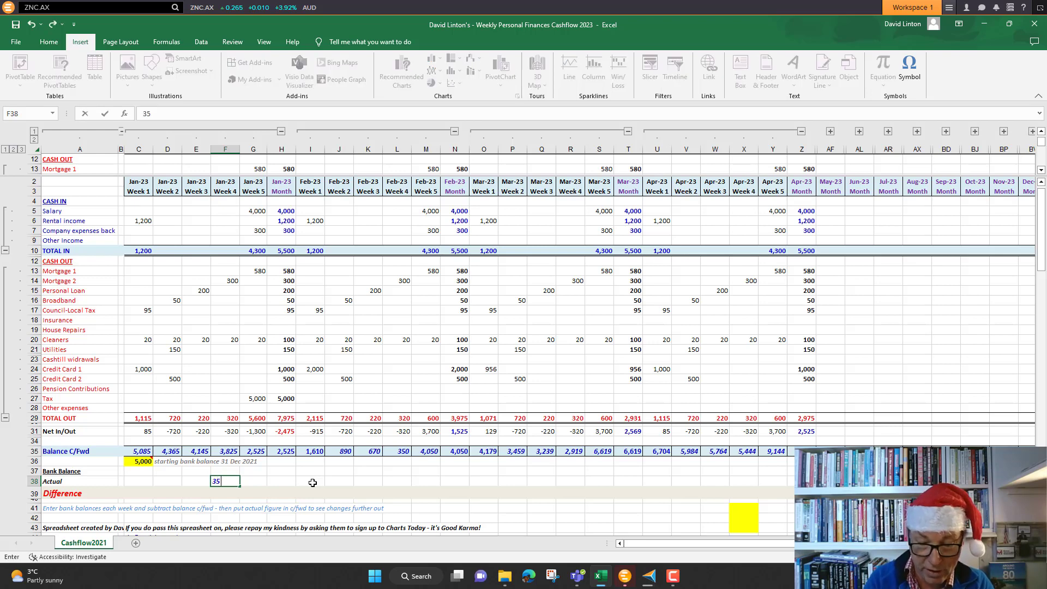
pyautogui.write('76')
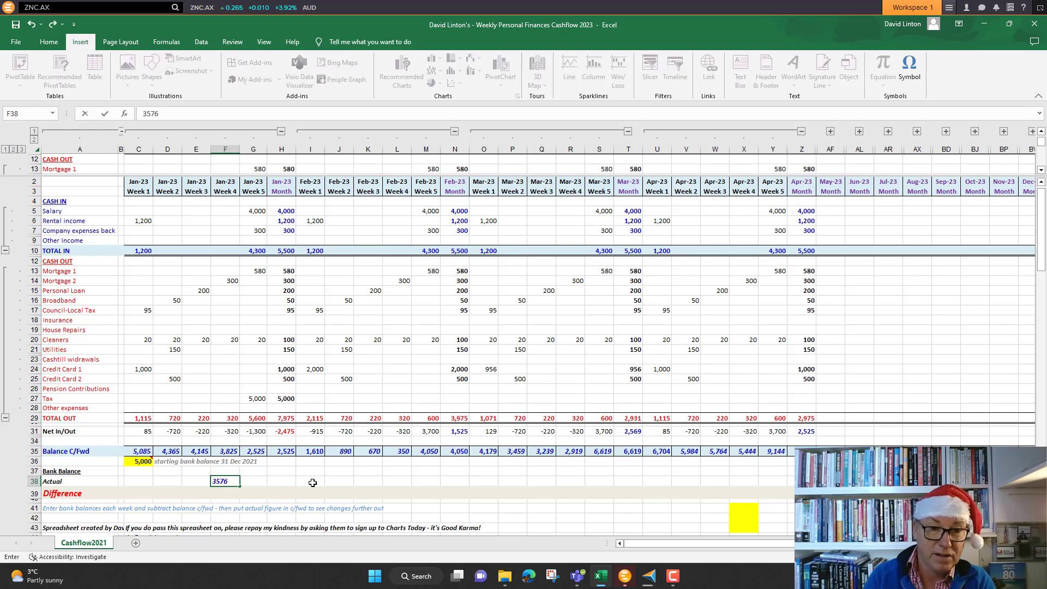
pyautogui.hotkey('ctrl', 'Return')
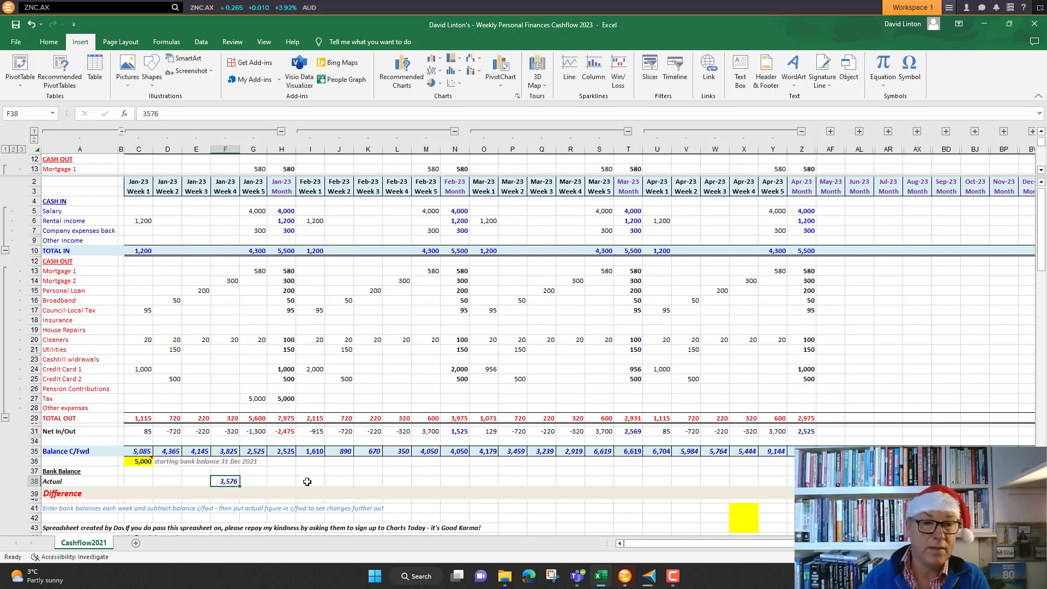
# Overwrite the Balance C/Fwd formula for week 4 of January 2023 with the actual figure 3576.
pyautogui.click(226, 451)
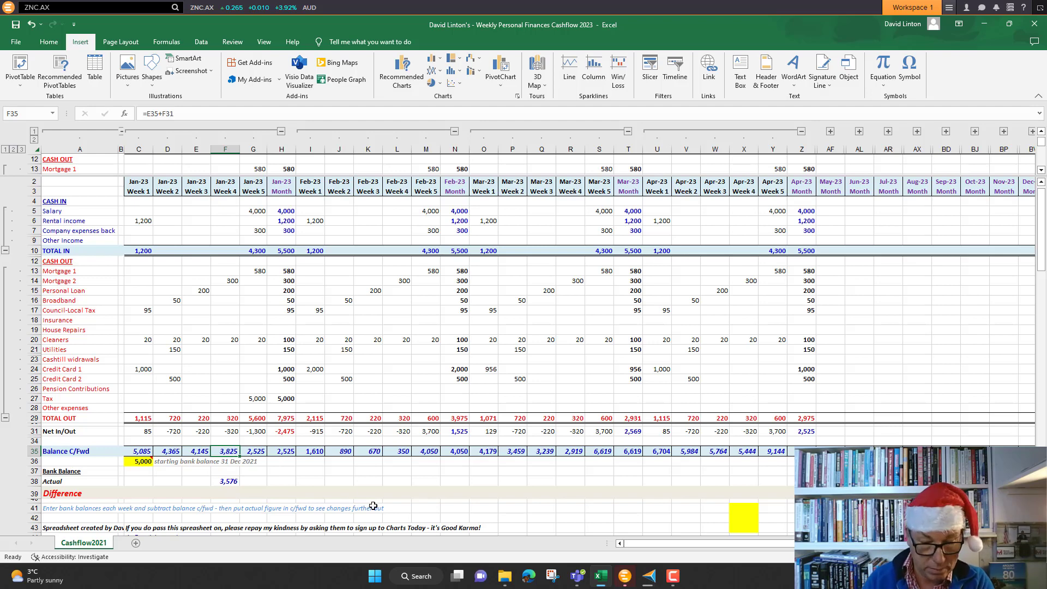
pyautogui.write('3576')
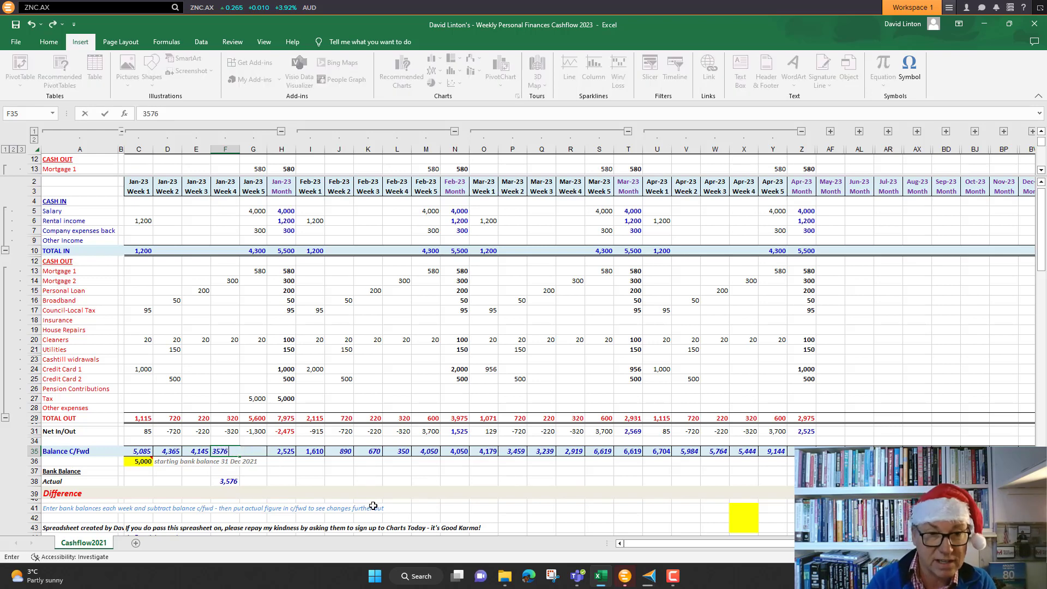
pyautogui.press('Return')
# Colour the overwritten Balance C/Fwd figure for January week 4 in standard green font.
pyautogui.press('Up')
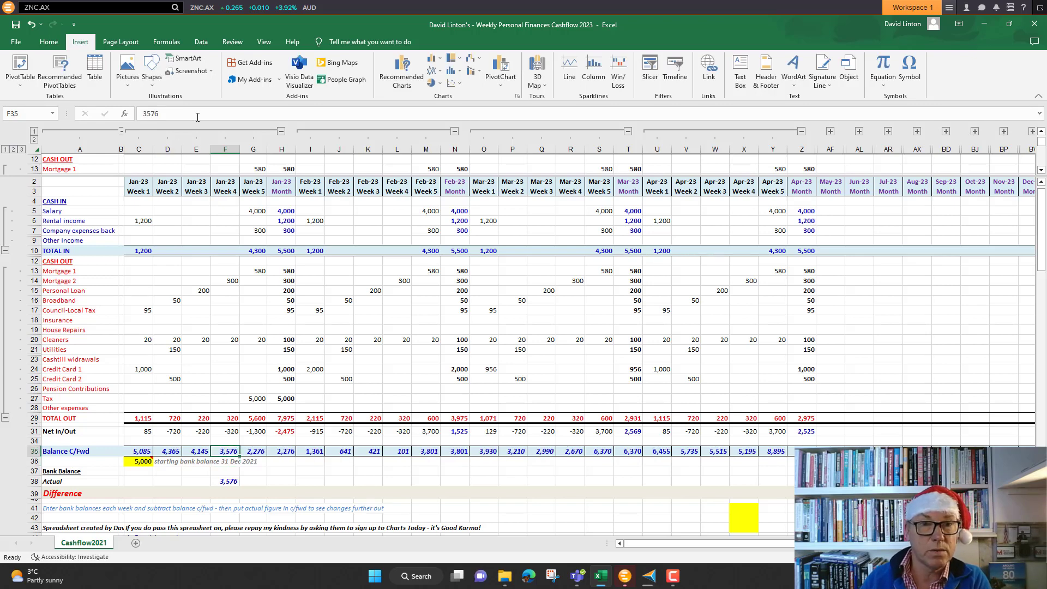
pyautogui.click(48, 42)
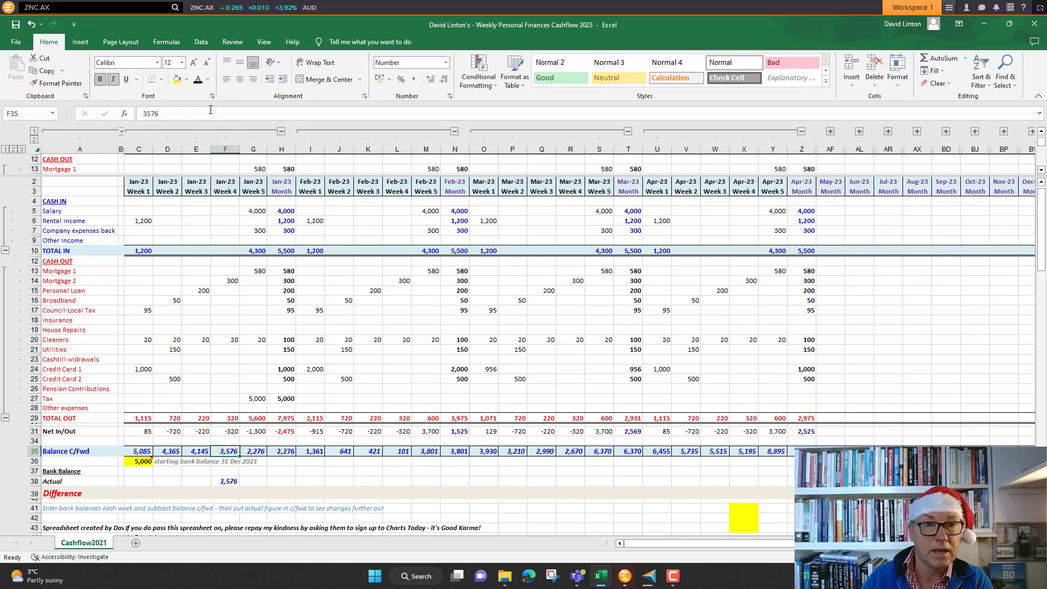
pyautogui.click(208, 80)
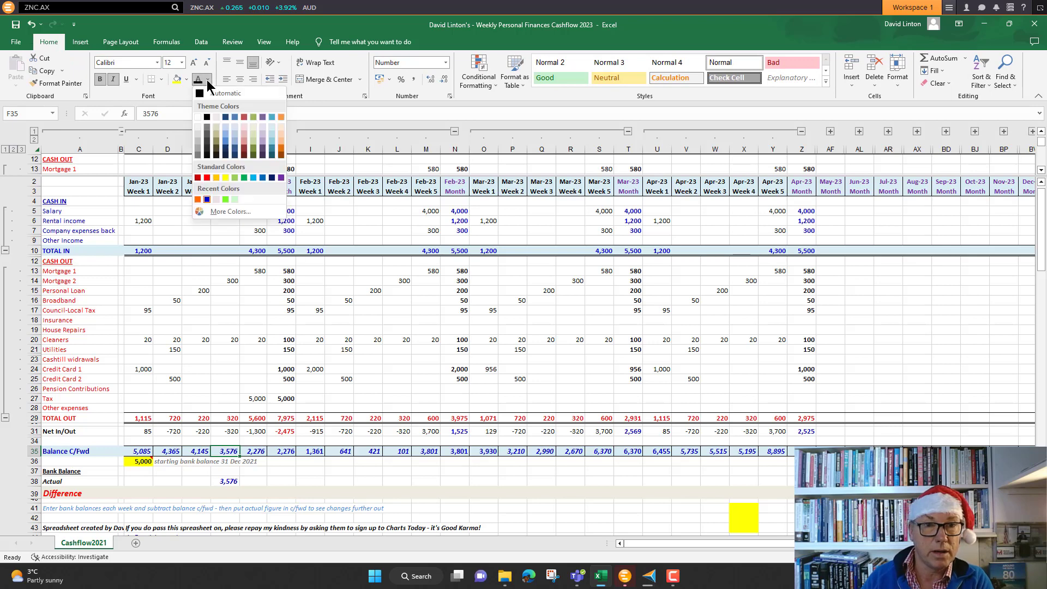
pyautogui.click(244, 177)
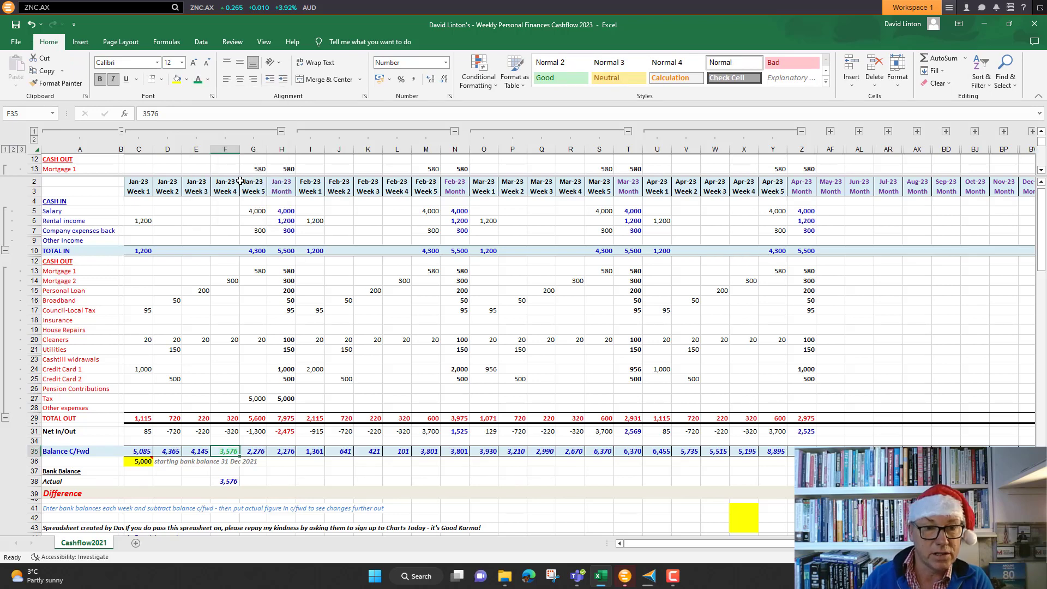
pyautogui.click(265, 484)
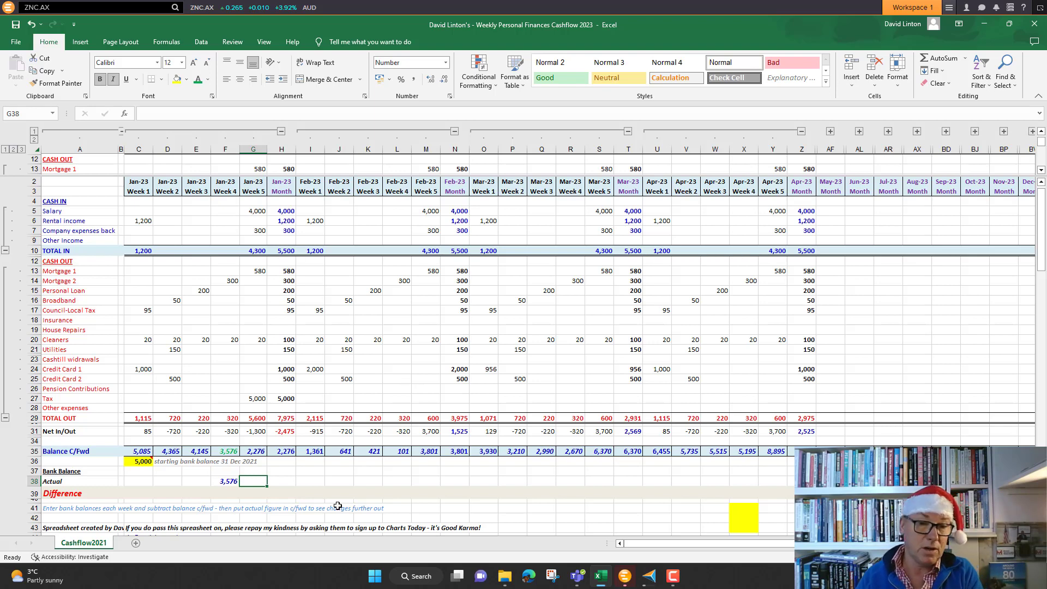
pyautogui.scroll(-2, 341, 500)
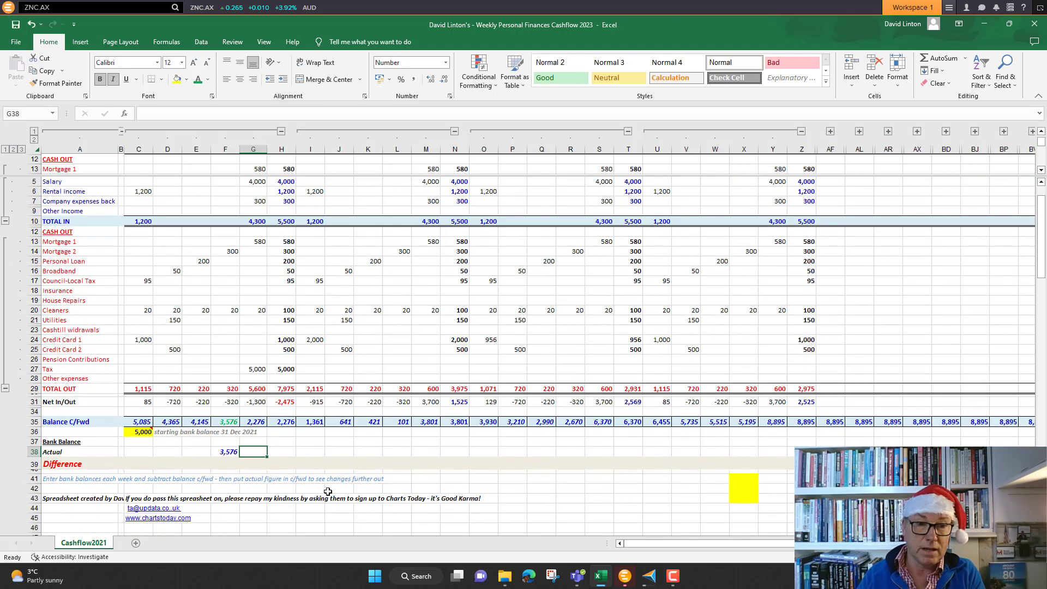
pyautogui.scroll(2, 333, 496)
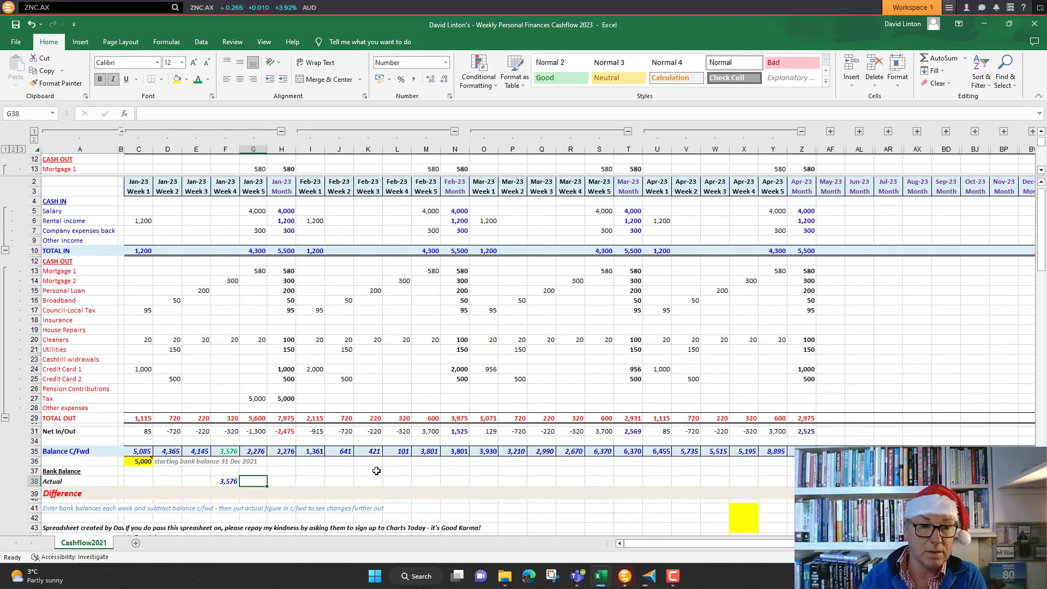